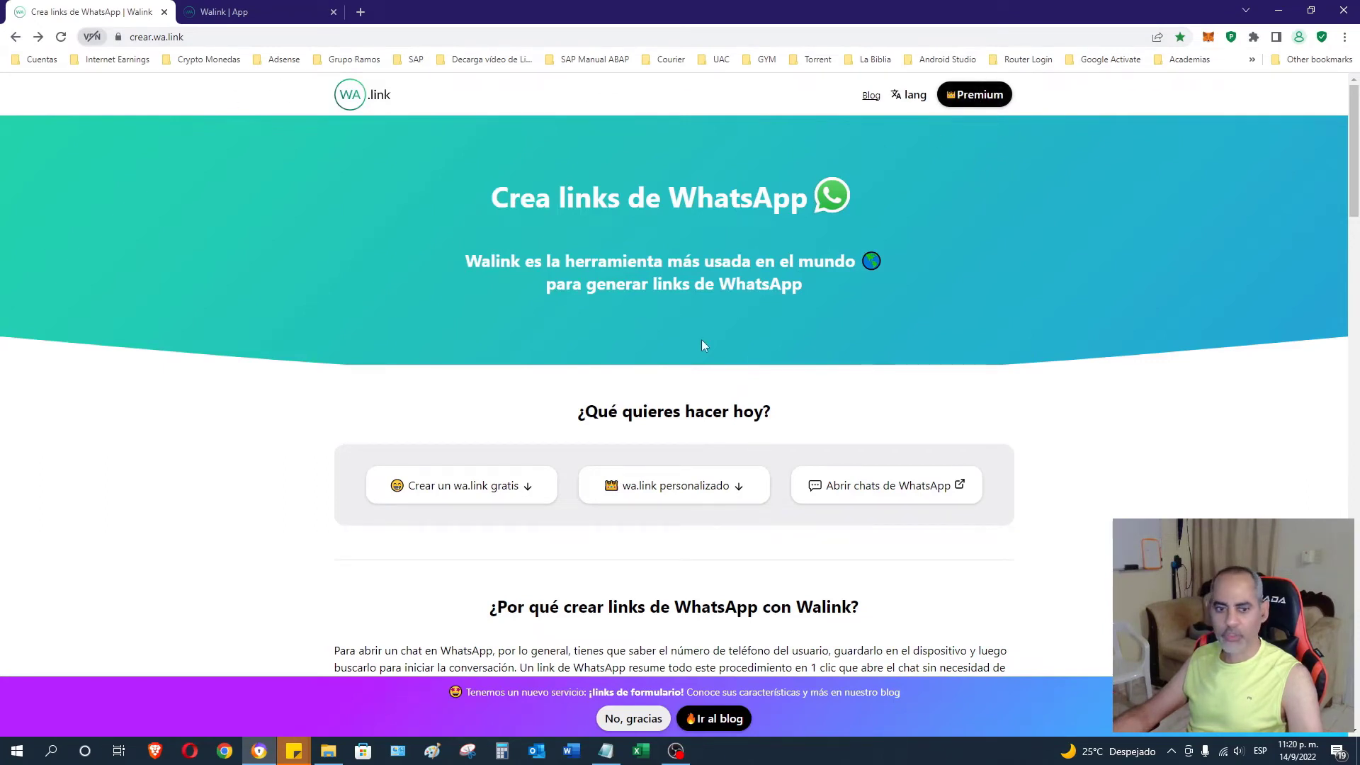
View the page for opening WhatsApp chats without saving contacts, and return to the link creation home page
left_click(974, 95)
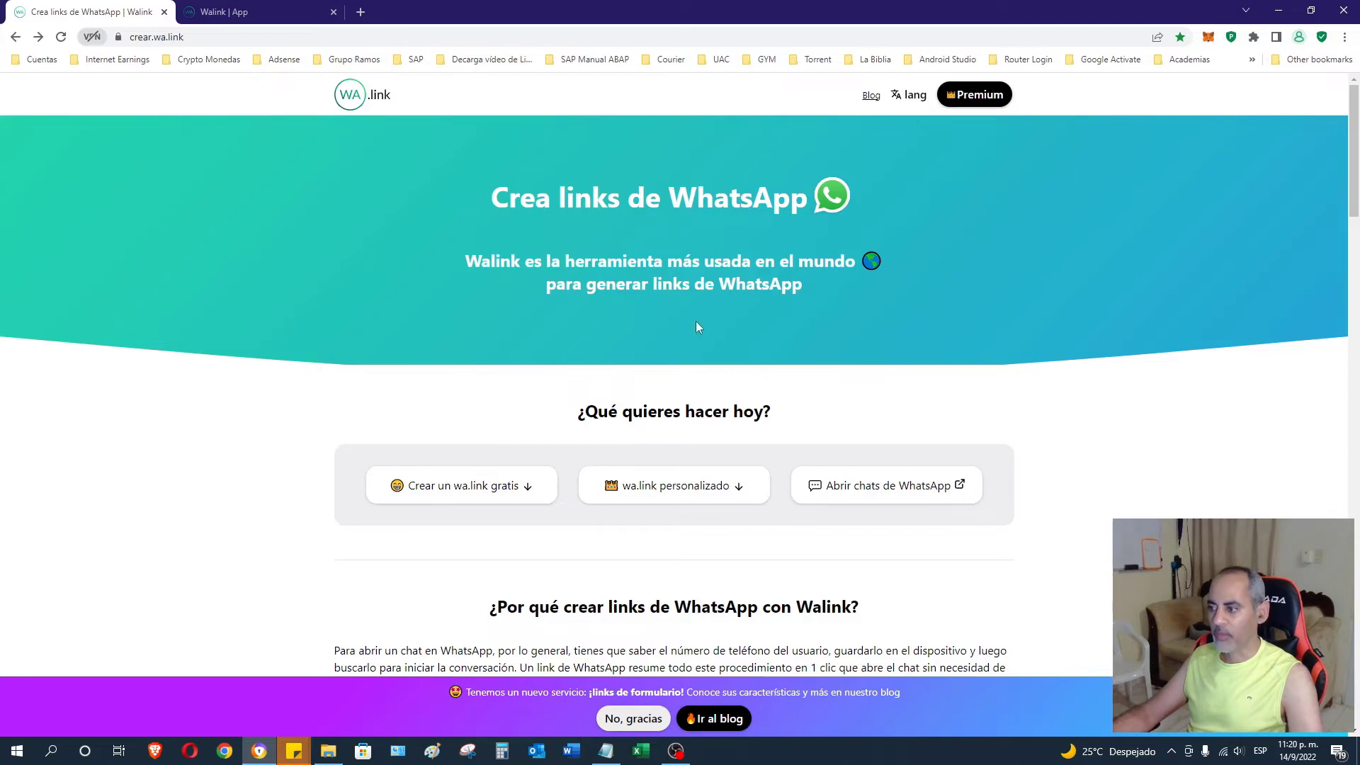
scroll(657, 314, "down", 4)
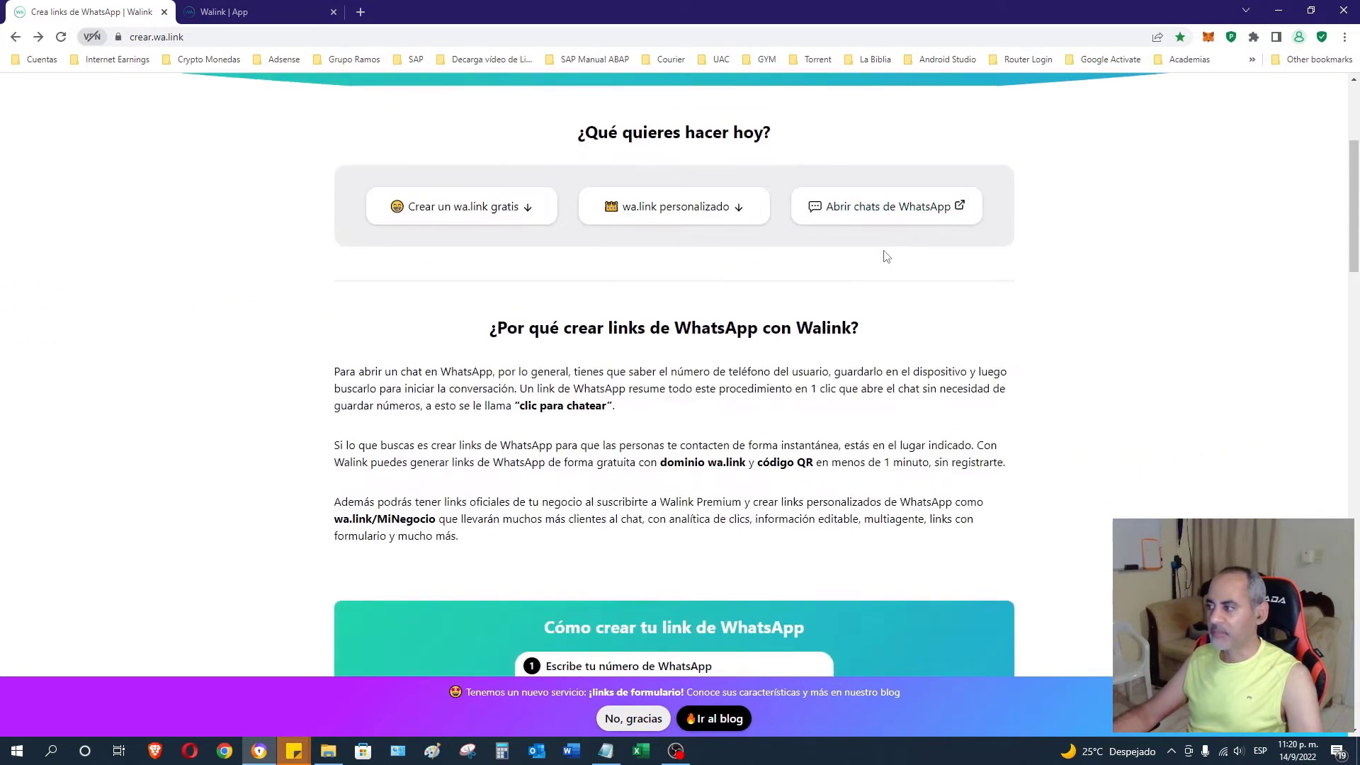
scroll(884, 255, "up", 2)
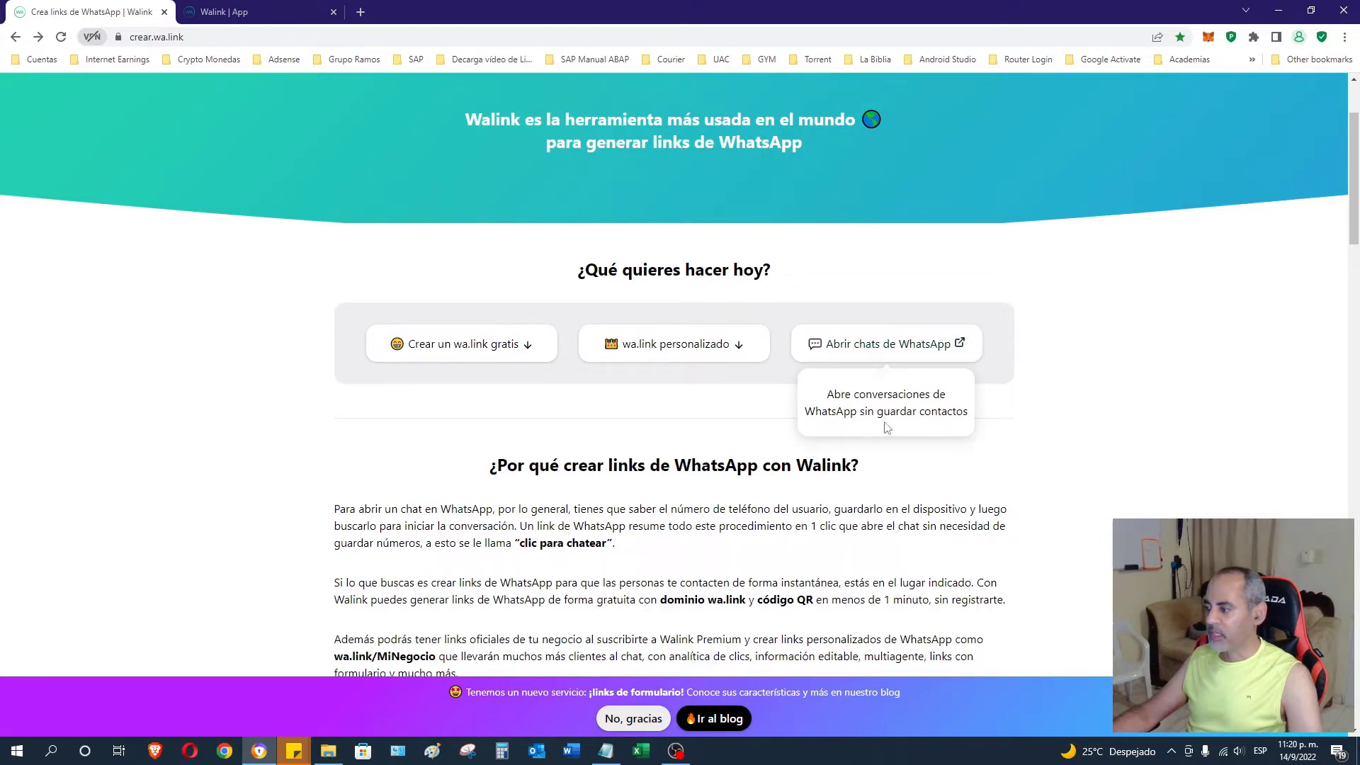
left_click(961, 344)
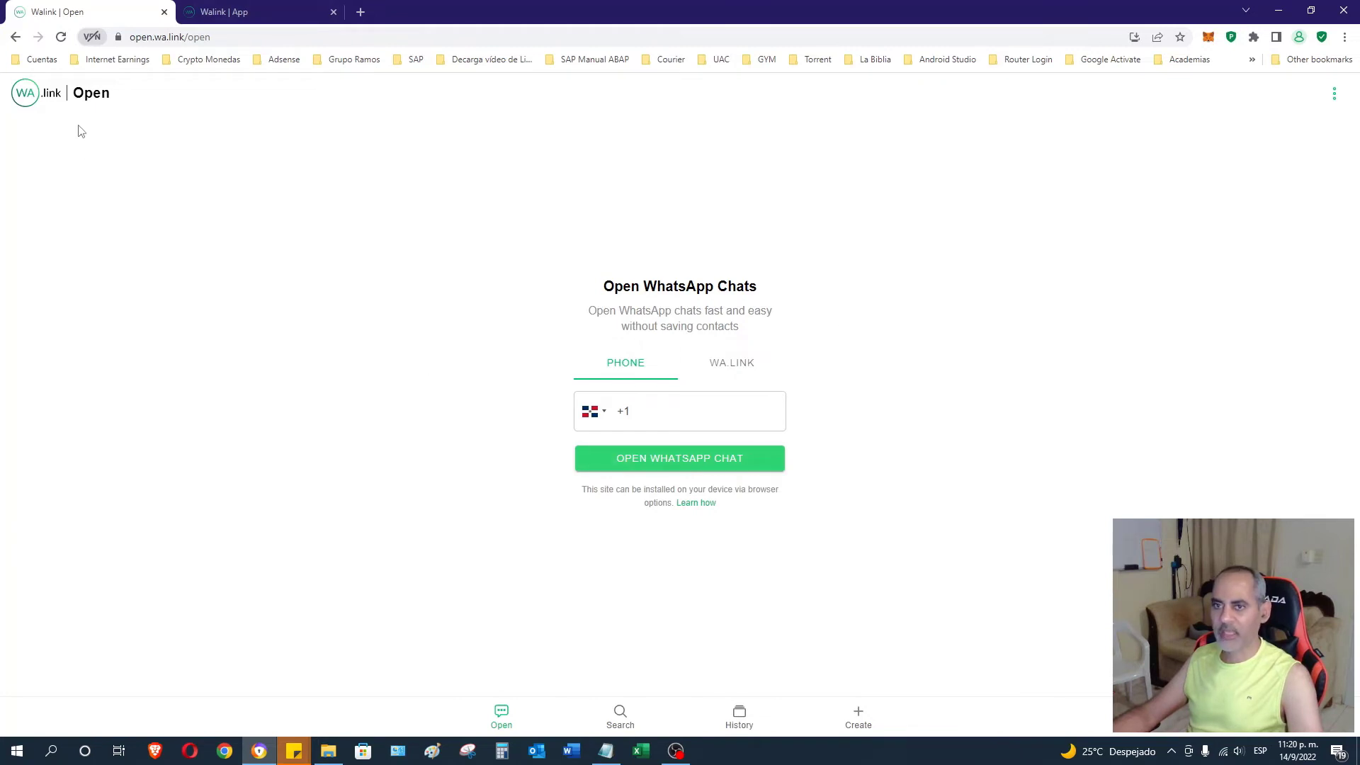
left_click(15, 36)
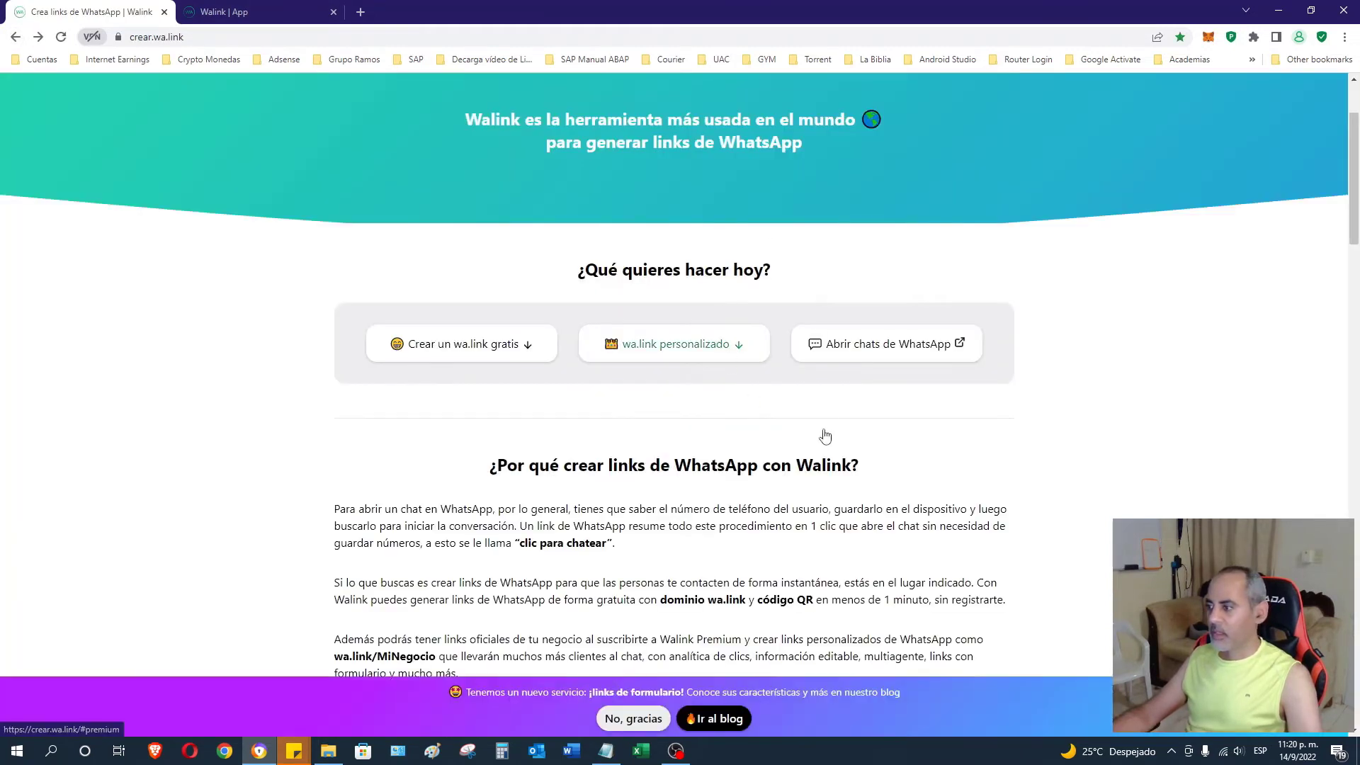
Look over the free link form, the brand link search and the service comparison on the home page
scroll(811, 410, "down", 2)
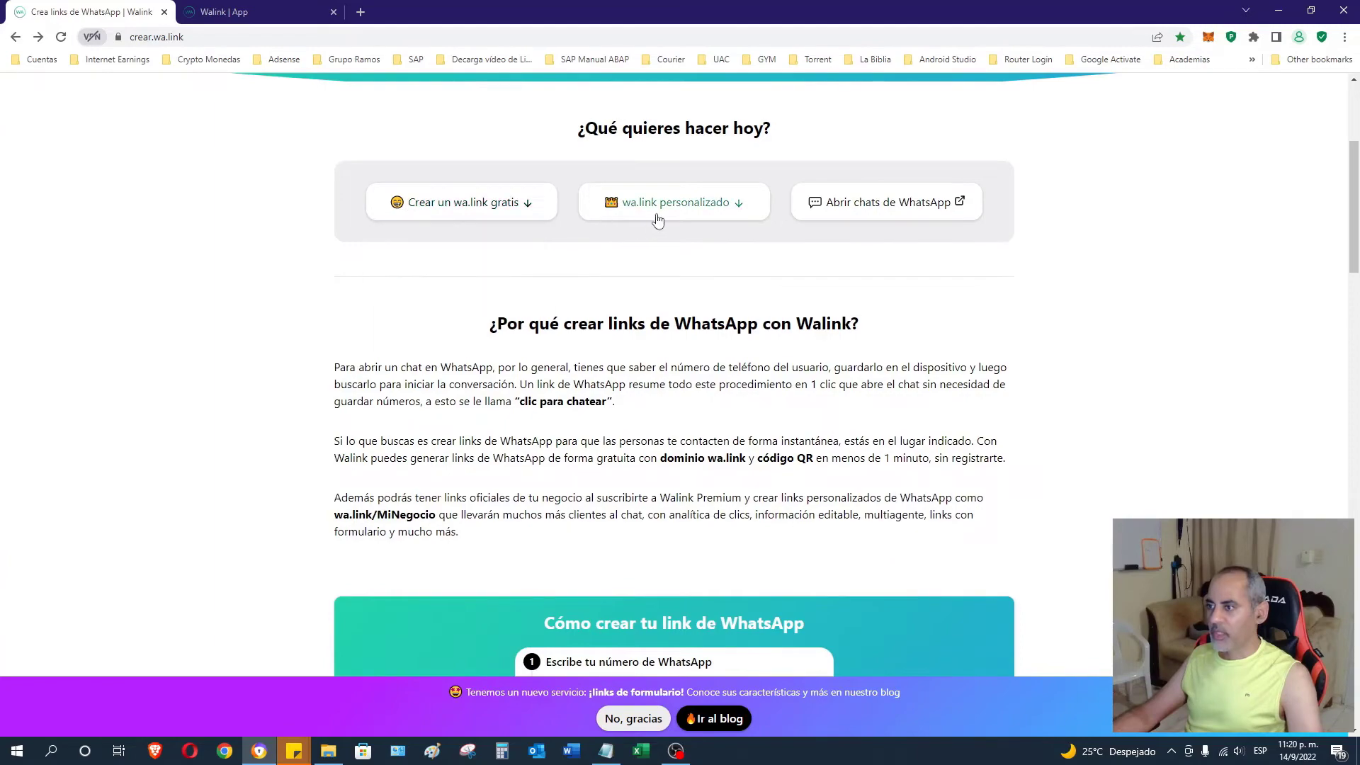
scroll(932, 414, "down", 15)
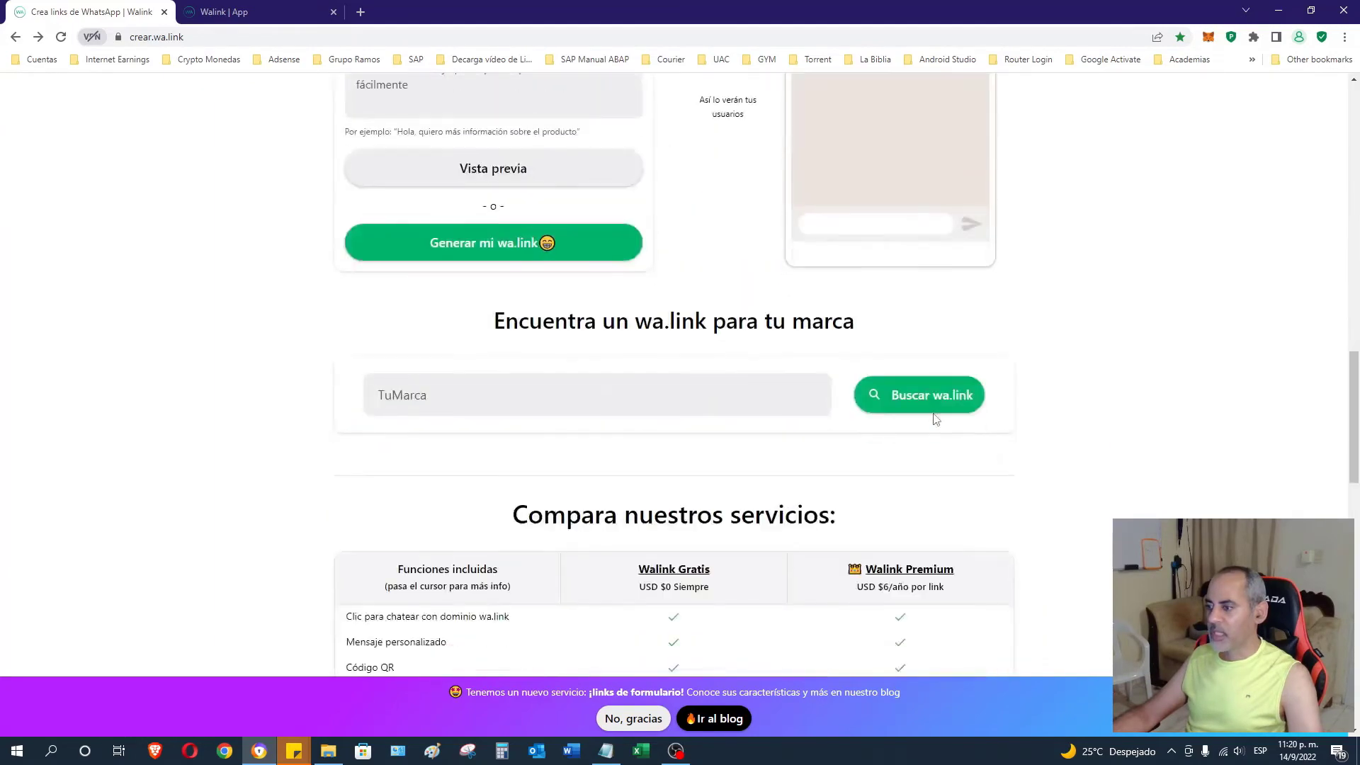
scroll(608, 258, "up", 3)
scroll(629, 285, "up", 8)
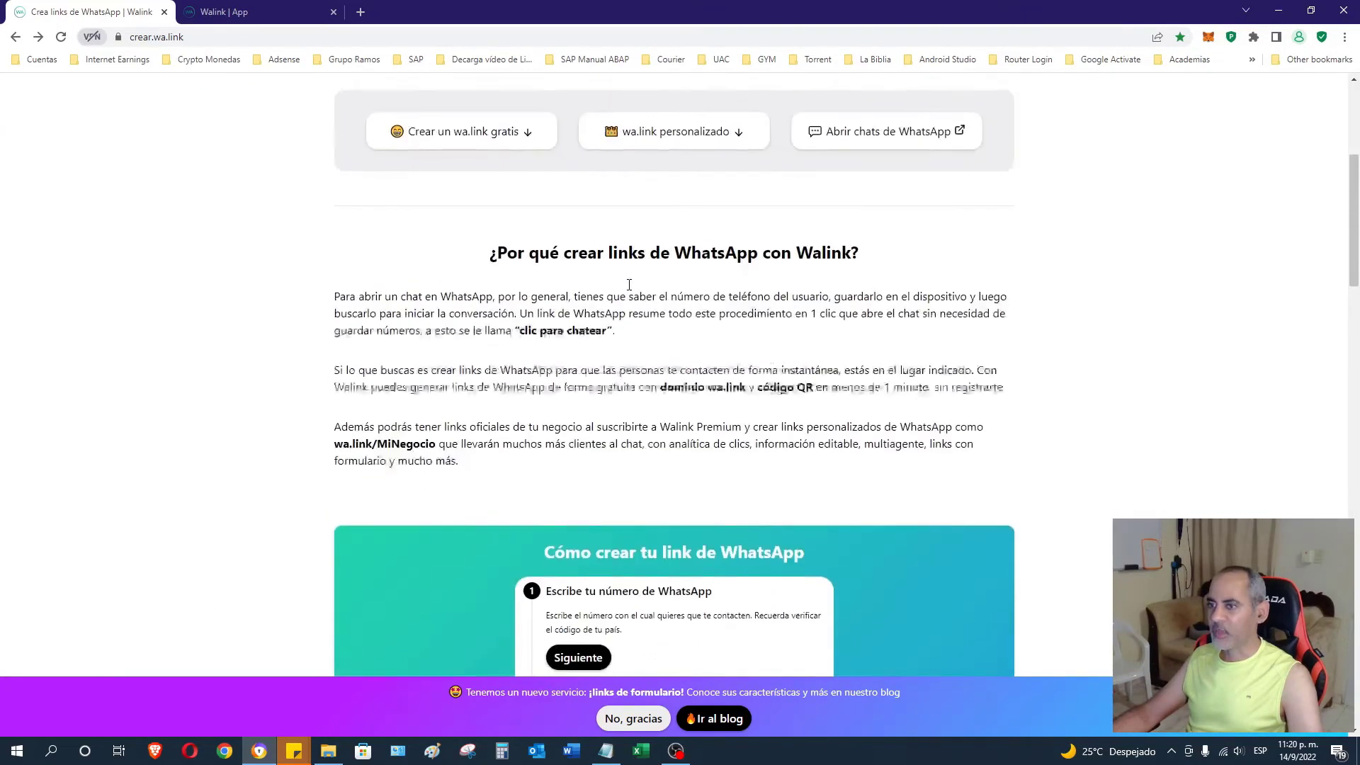
Open wa.link/elfinancierorat from the Premium account's links and copy its address
left_click(239, 16)
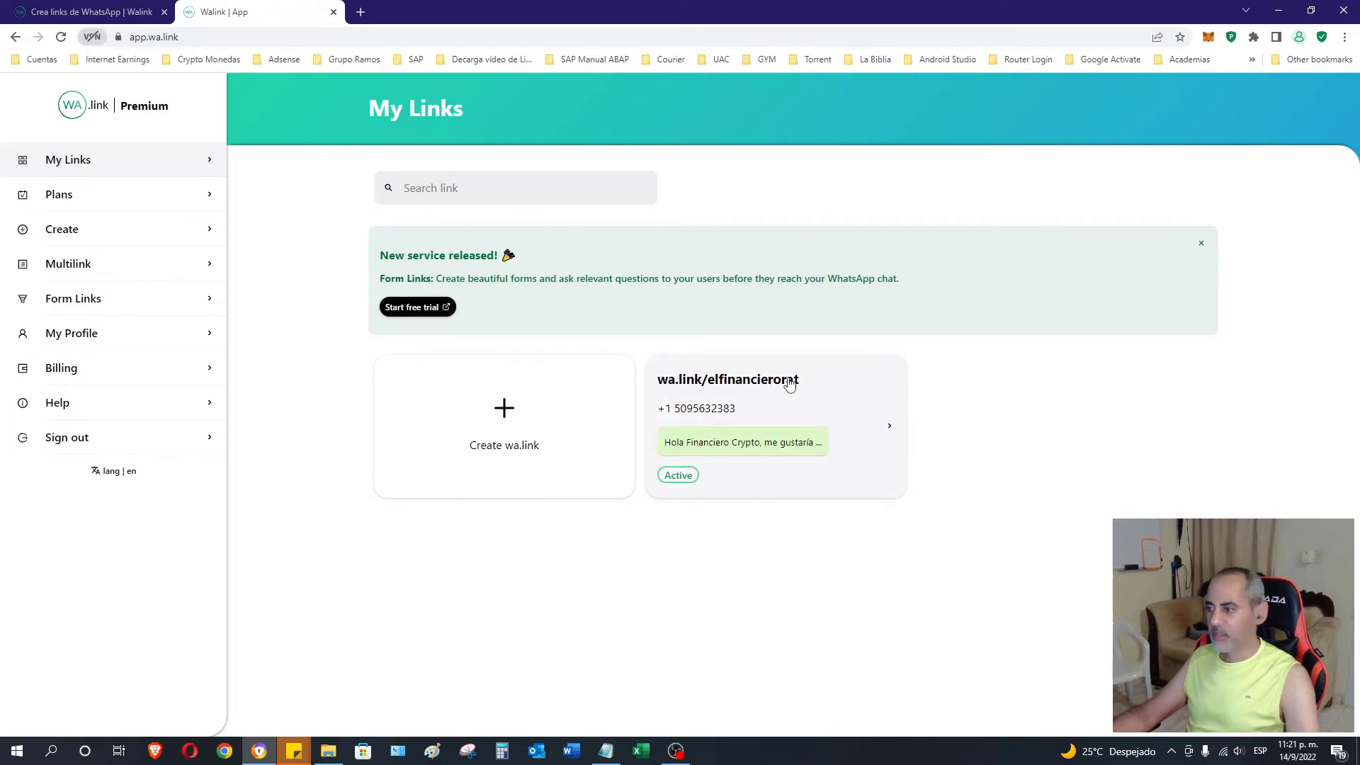
left_click(816, 389)
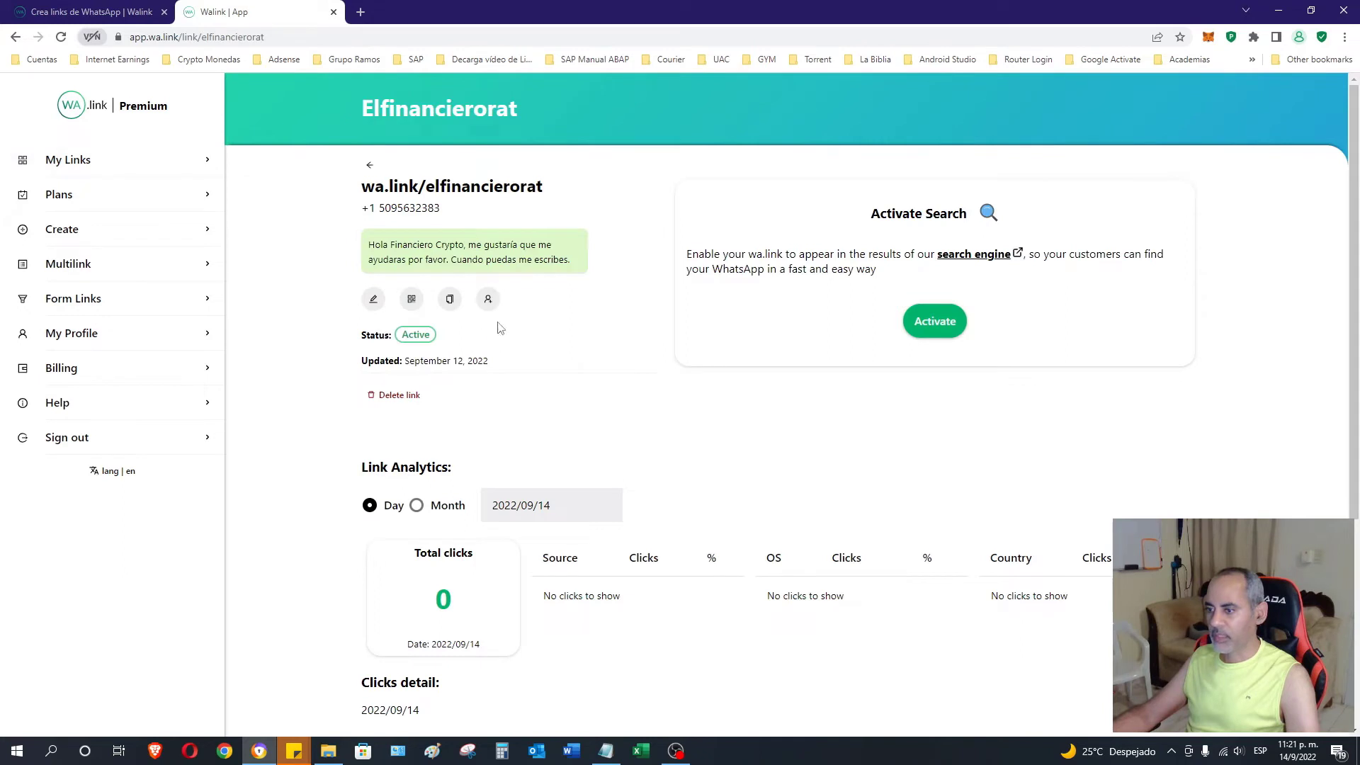
left_click(450, 300)
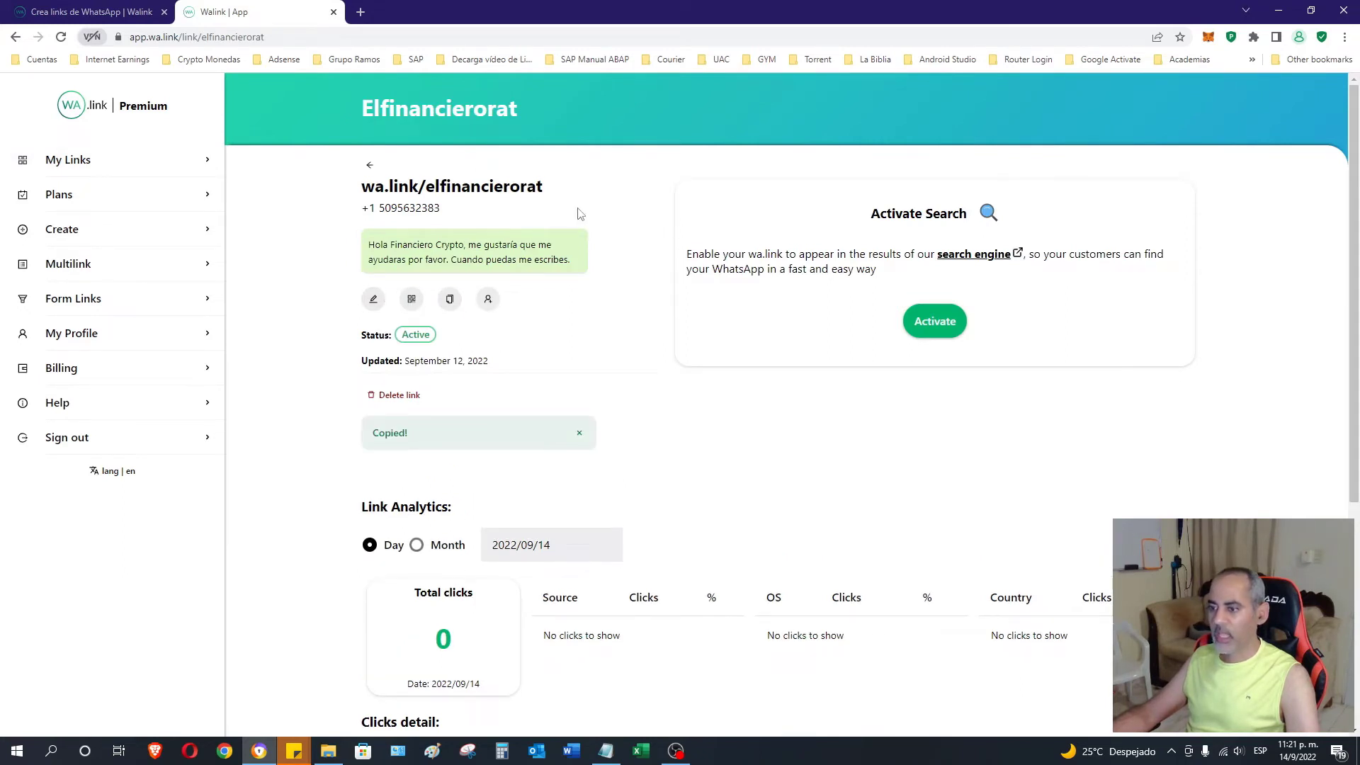
Open a new browser tab and paste the copied link as entry 2 of the untitled Notepad note
left_click(360, 12)
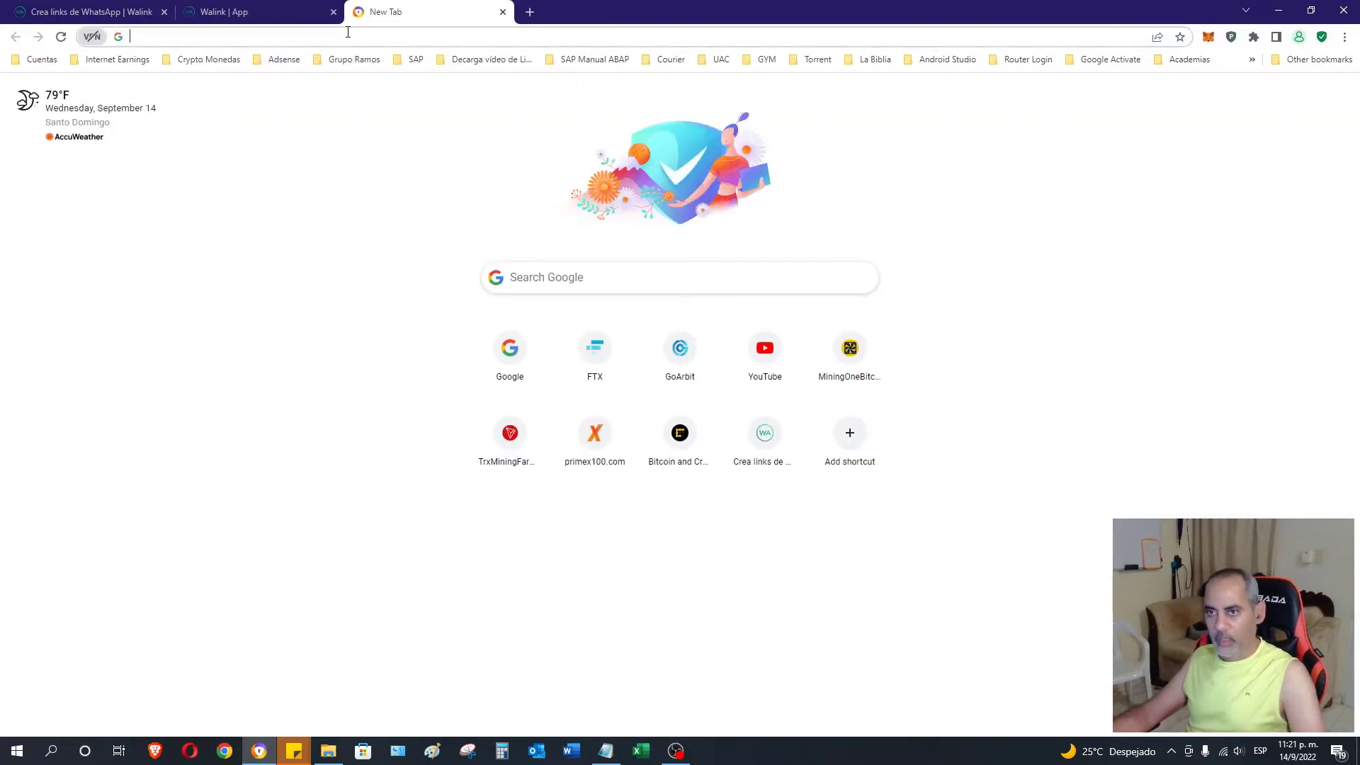
left_click(605, 751)
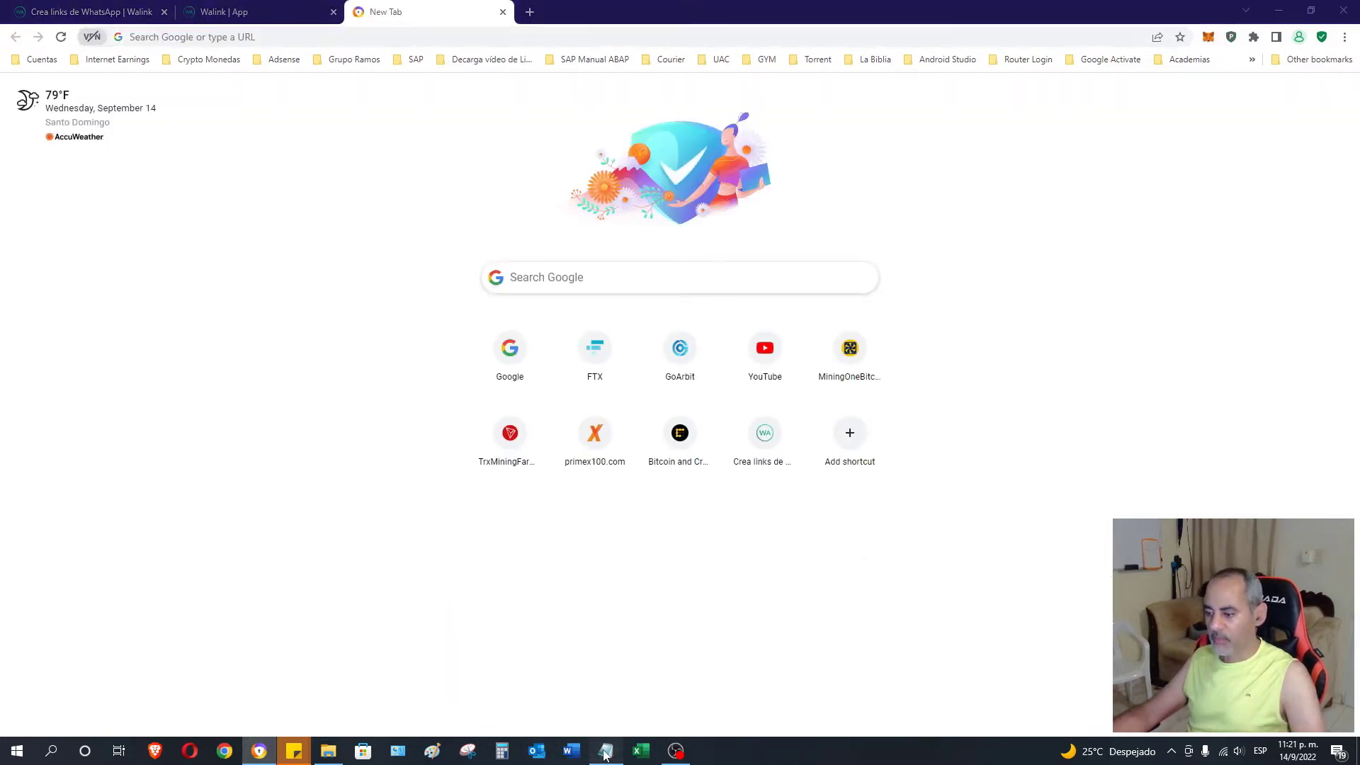
key("ctrl+v")
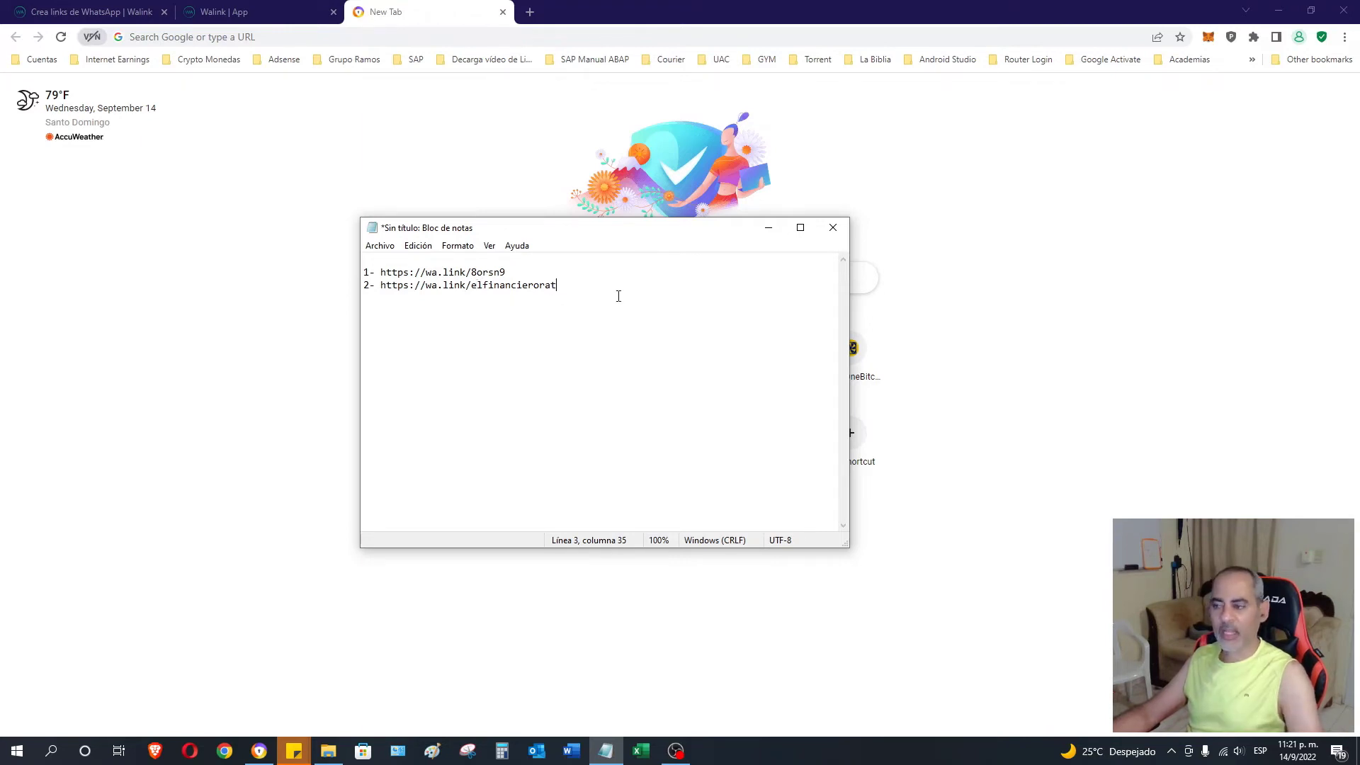
left_click(768, 227)
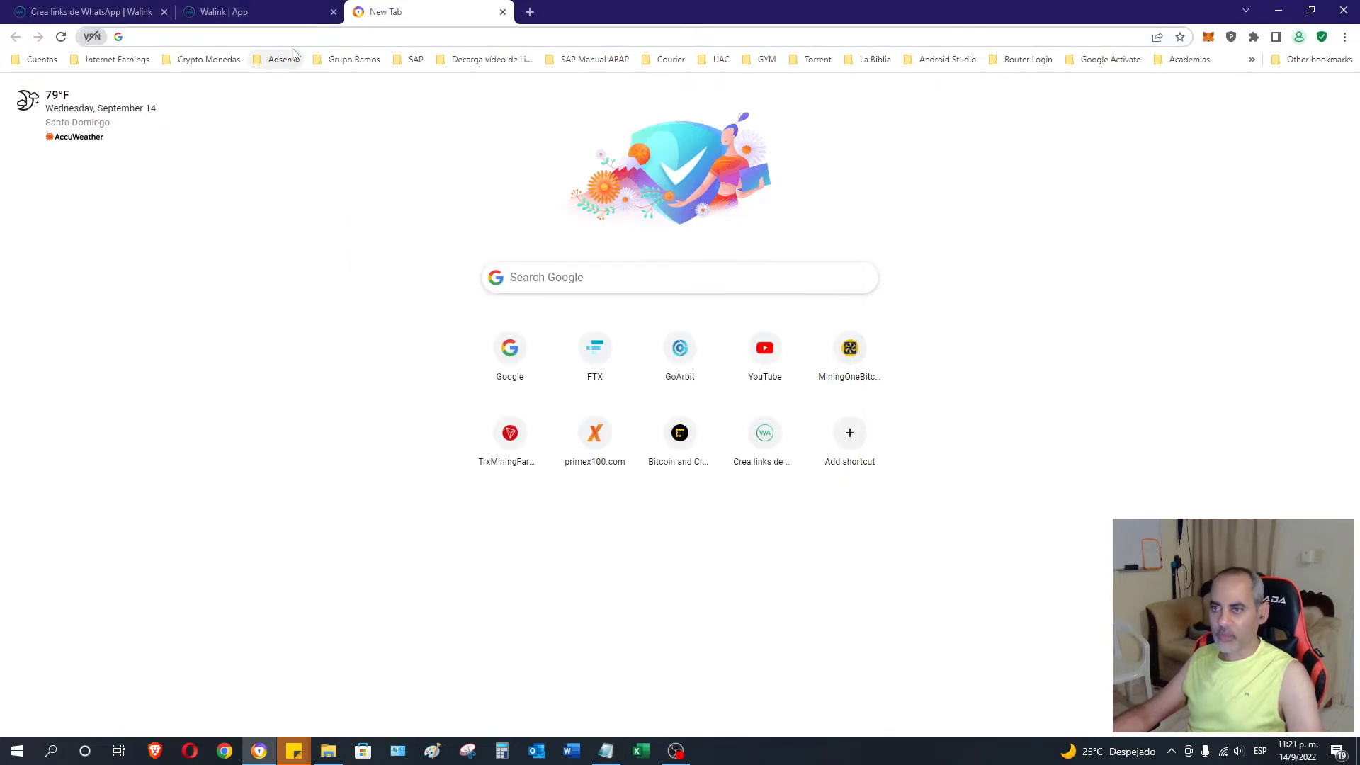
key("ctrl+v")
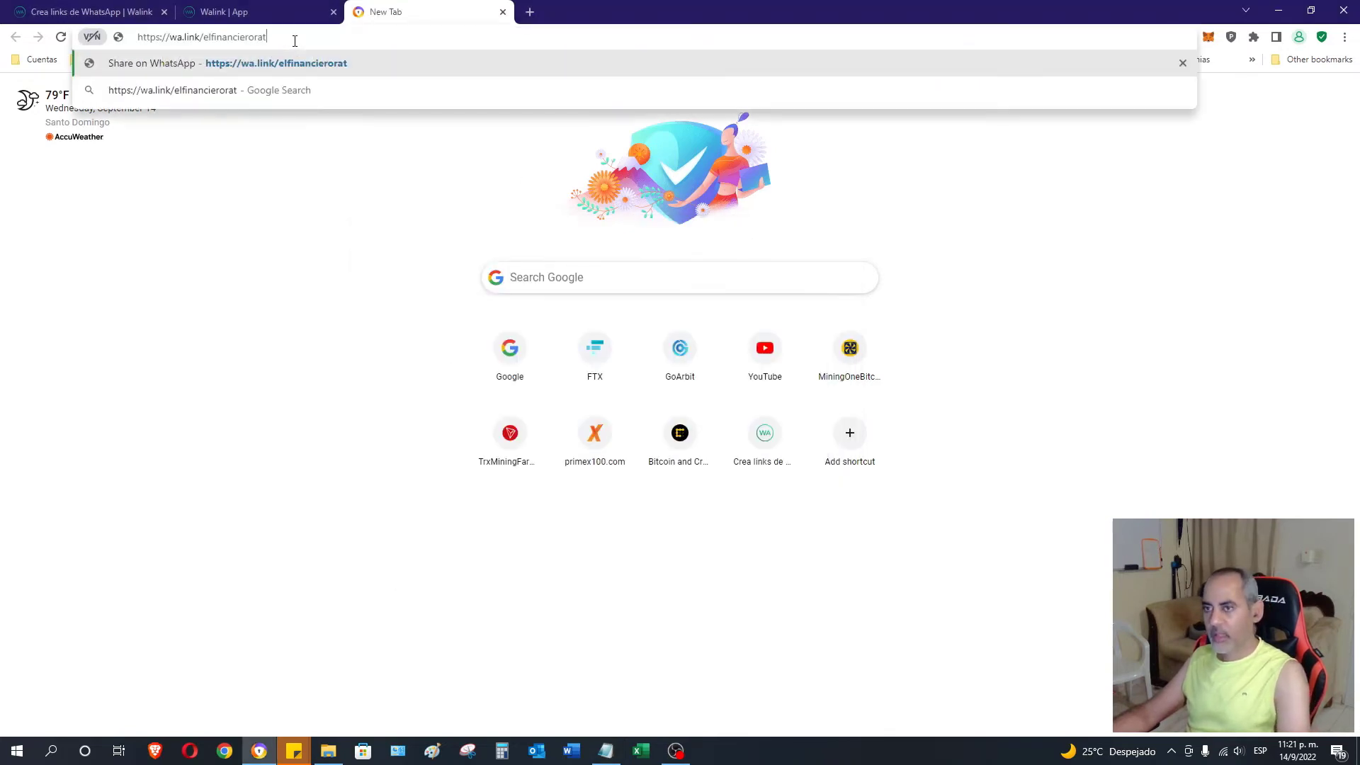
key("Return")
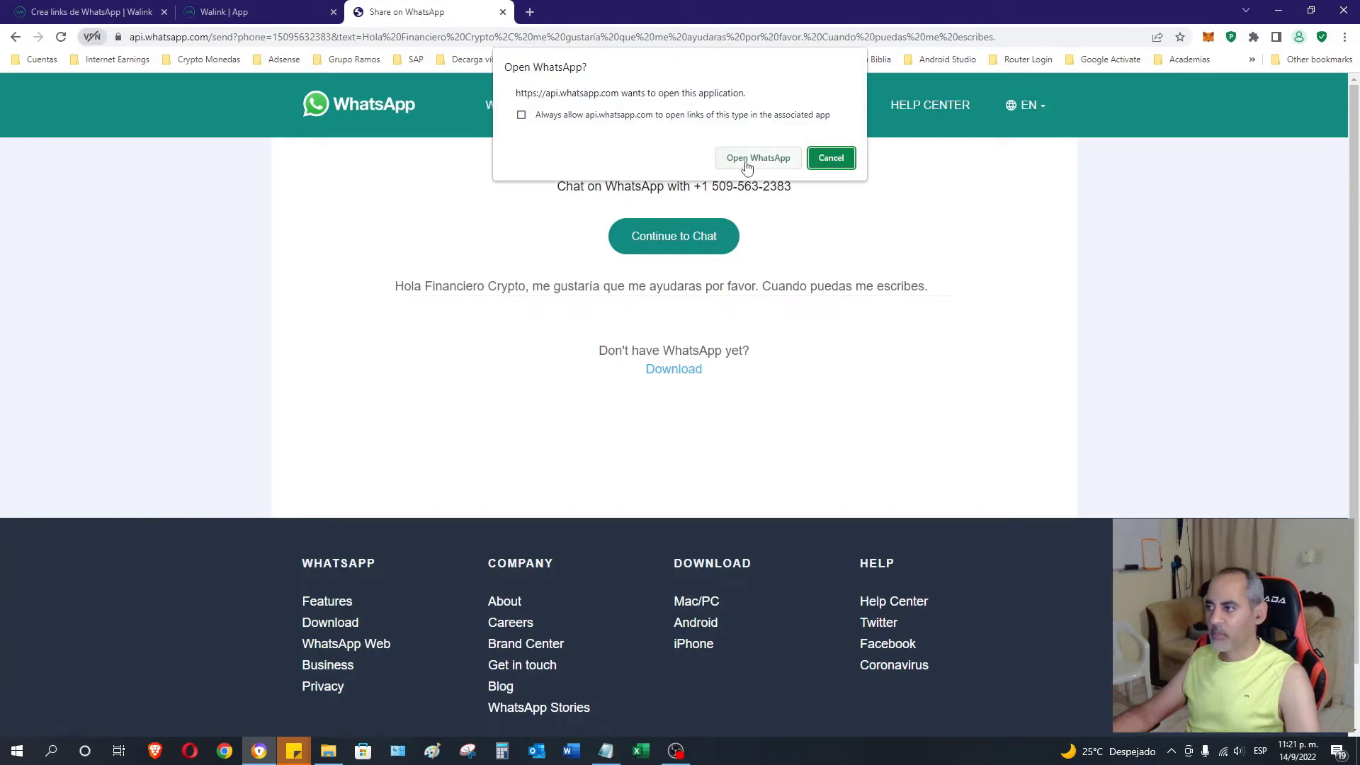
left_click(835, 159)
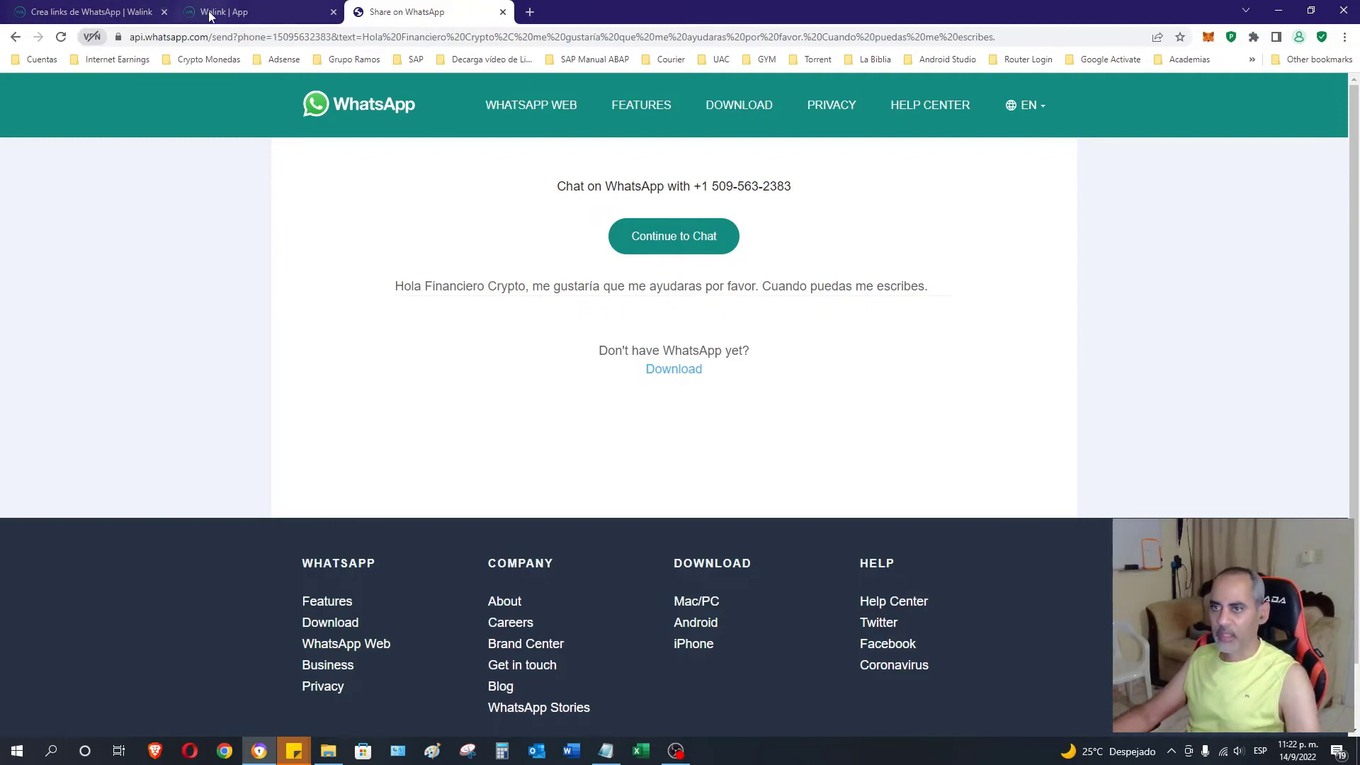
left_click(503, 12)
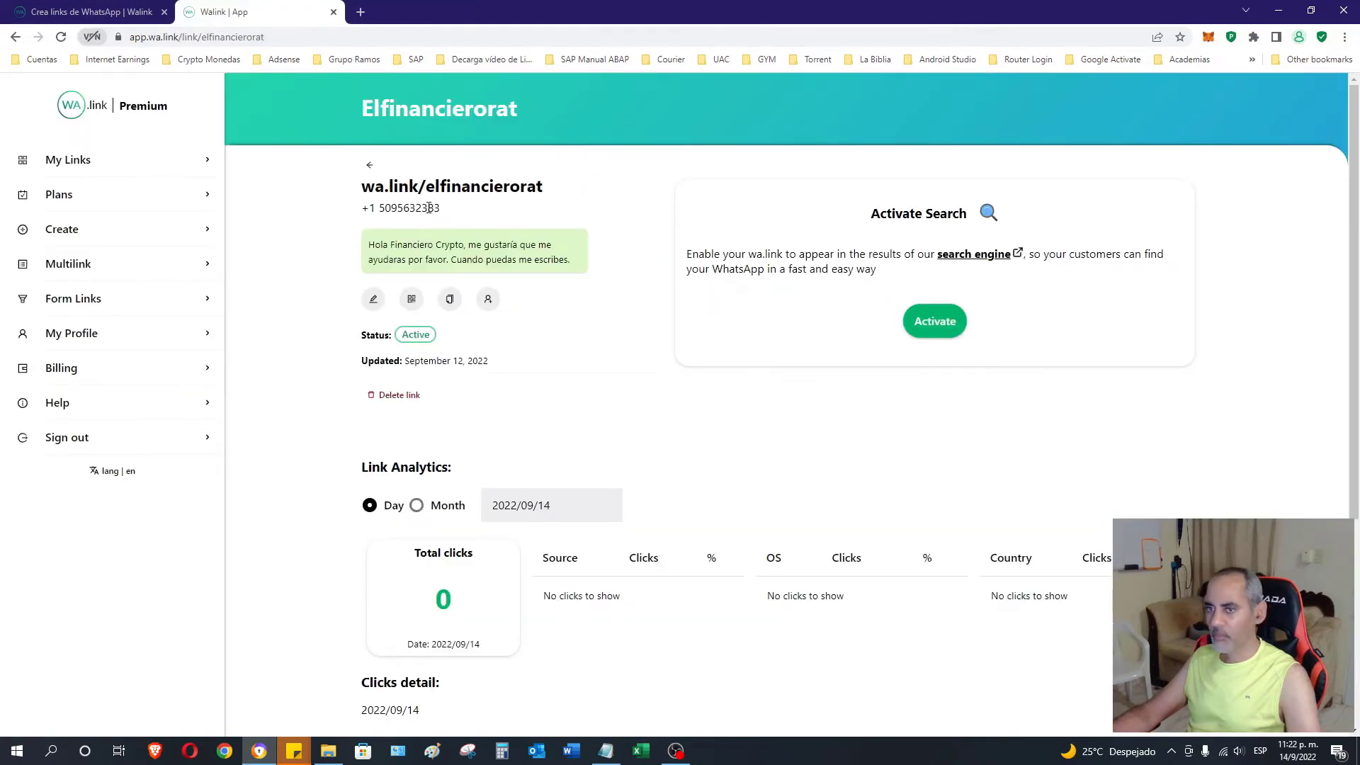
Review the analytics of wa.link/elfinancierorat and view the Premium Plan subscription details
scroll(673, 443, "down", 2)
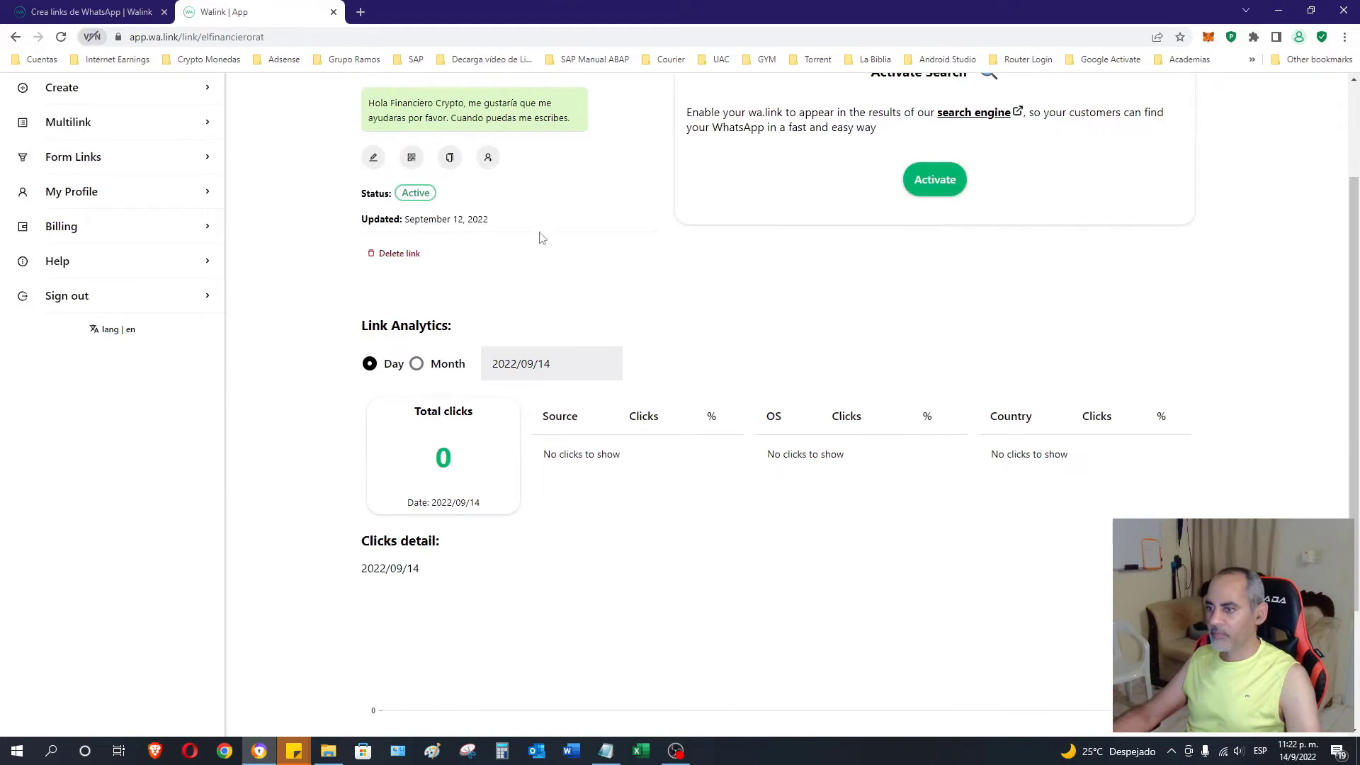
scroll(564, 270, "up", 2)
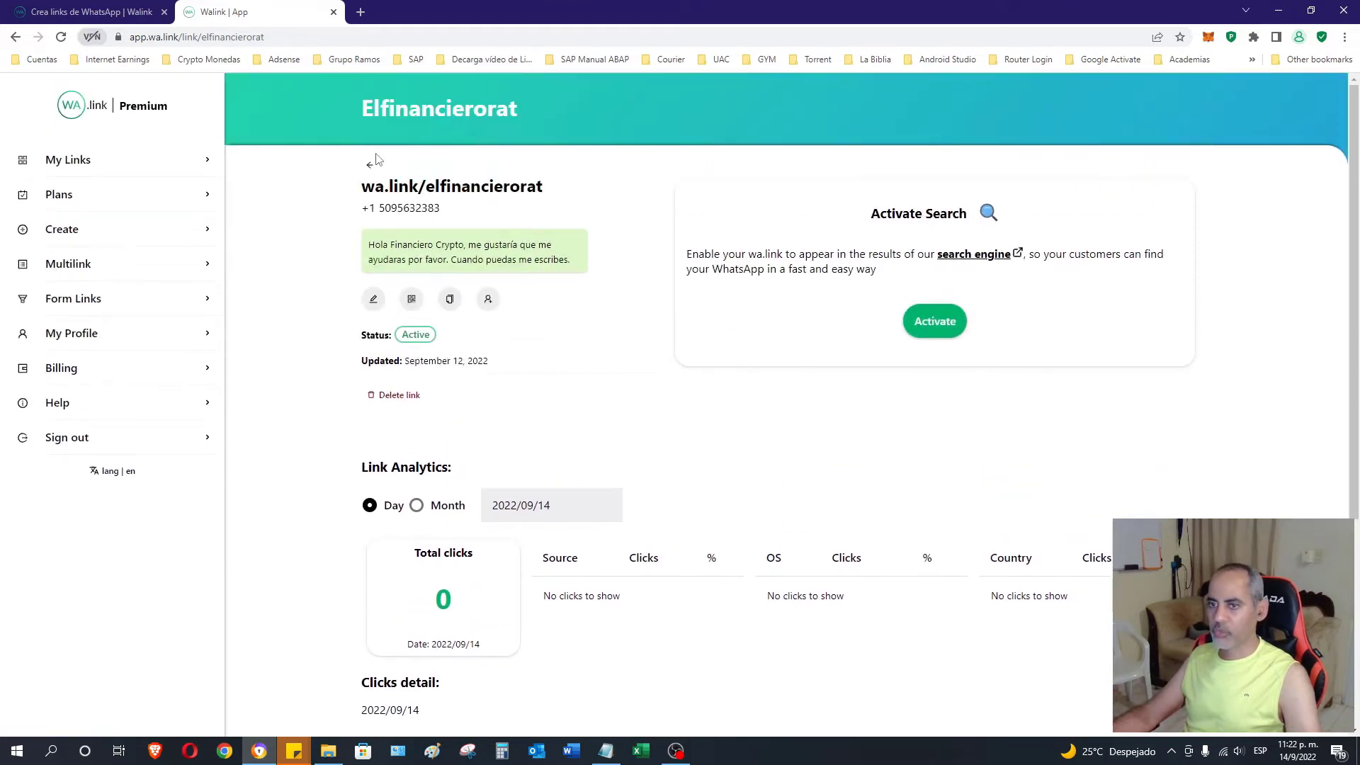
left_click(68, 161)
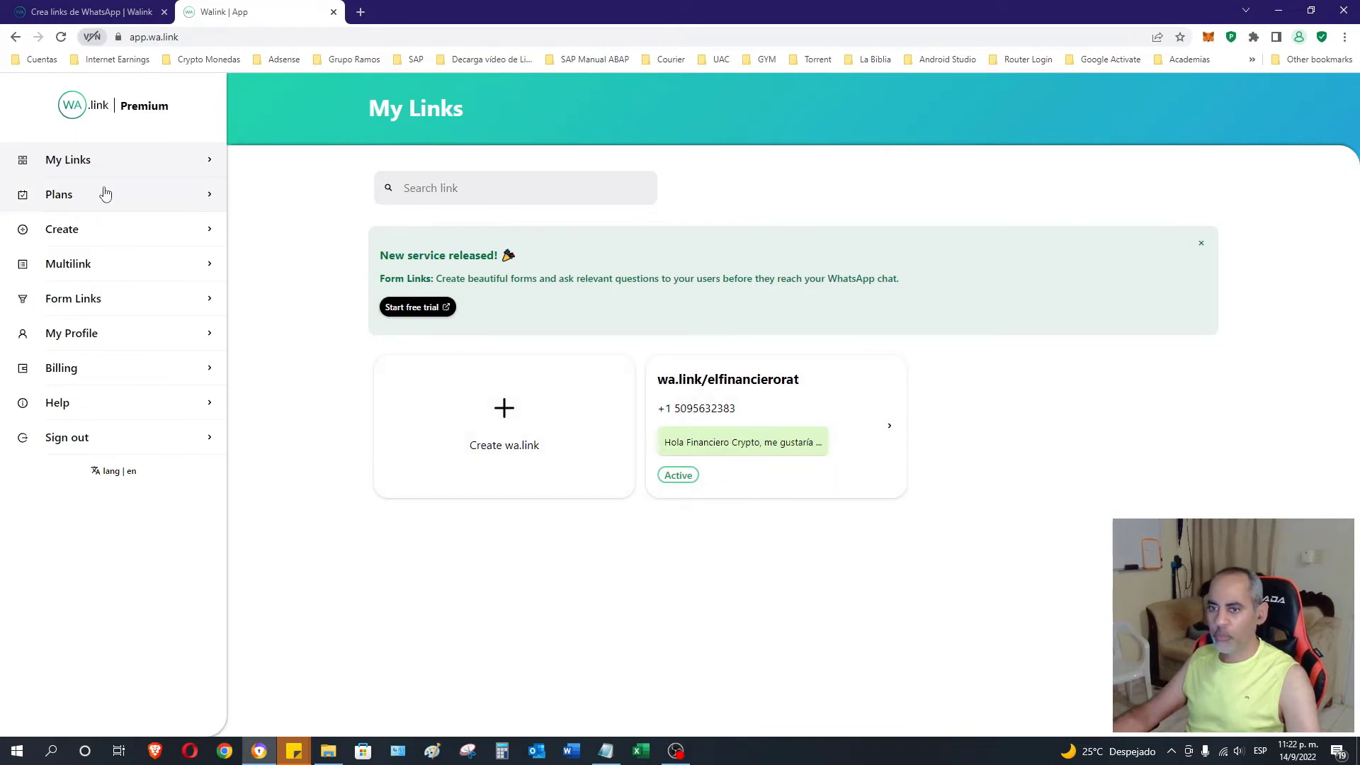
left_click(201, 195)
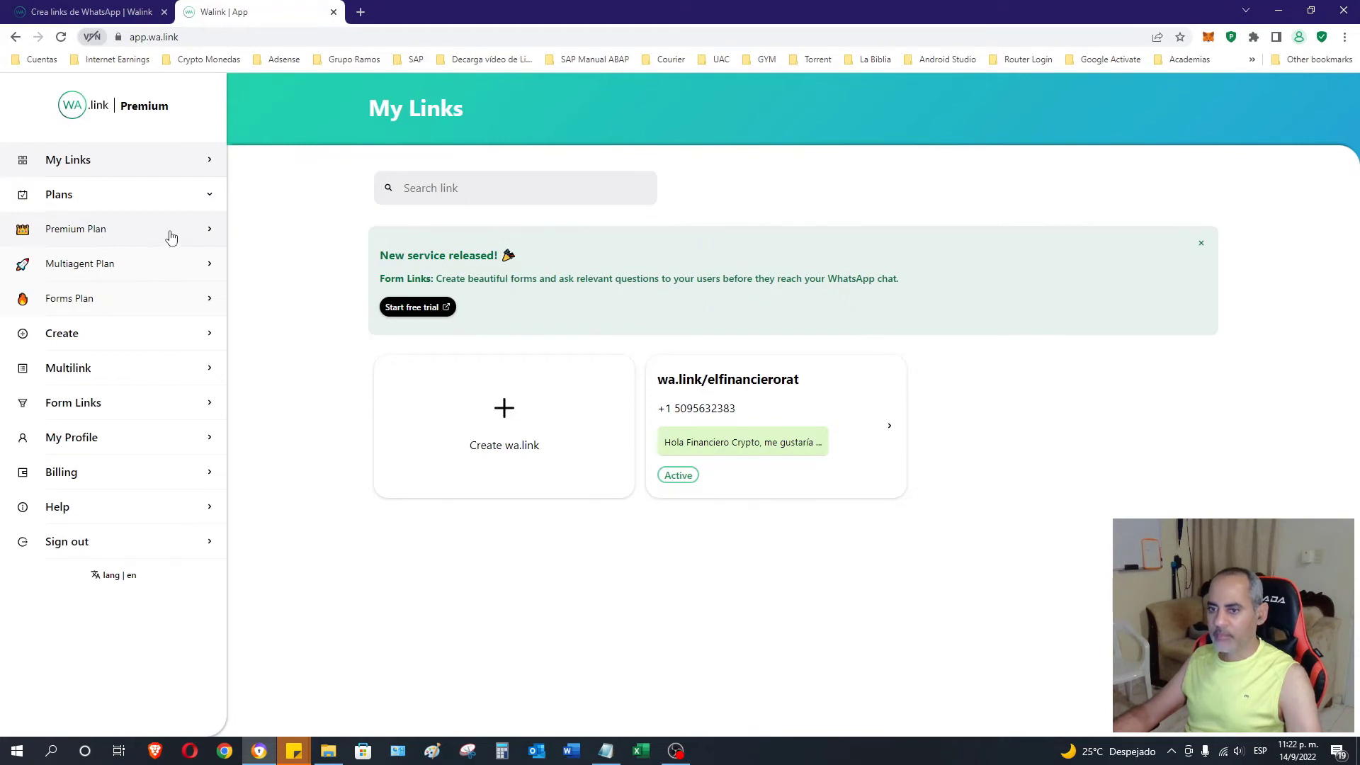
left_click(207, 230)
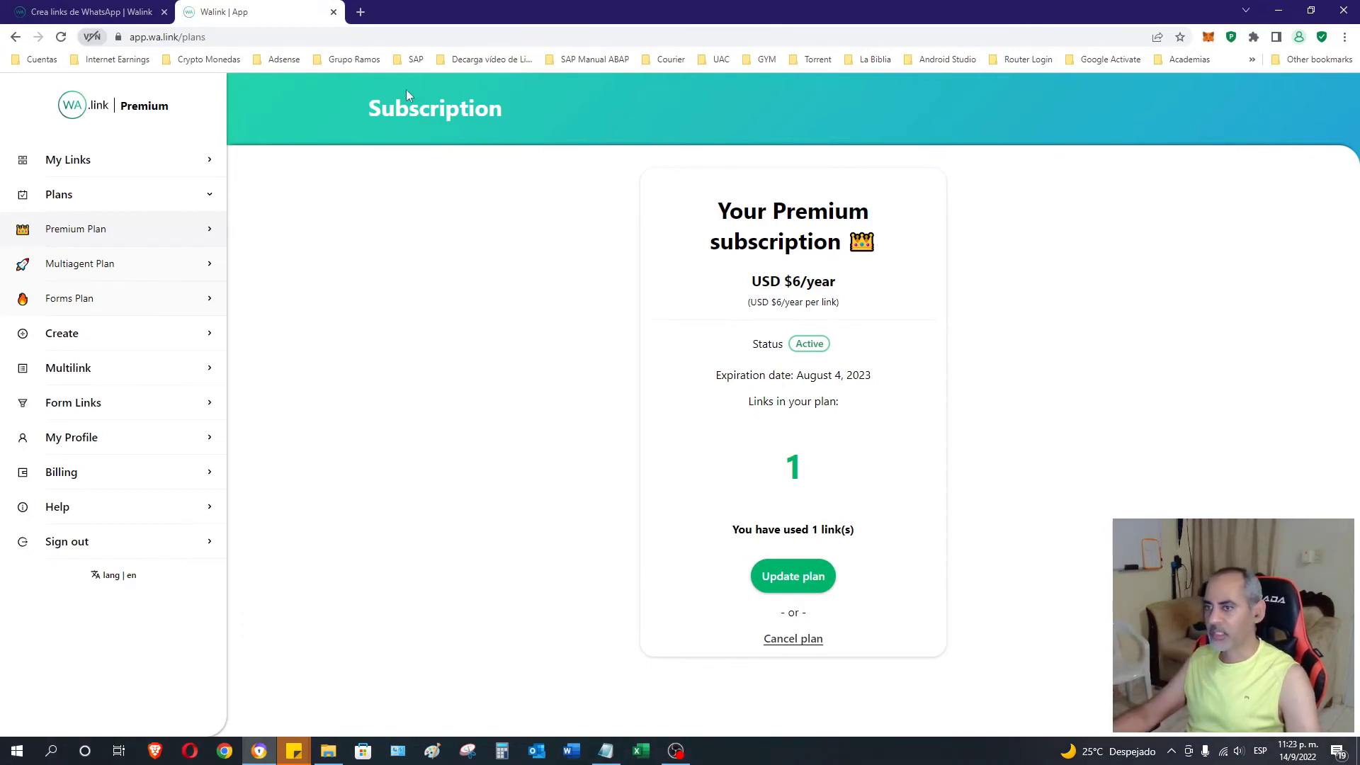
Start a new Premium wa.link from the links overview and try the username Crypto
left_click(78, 162)
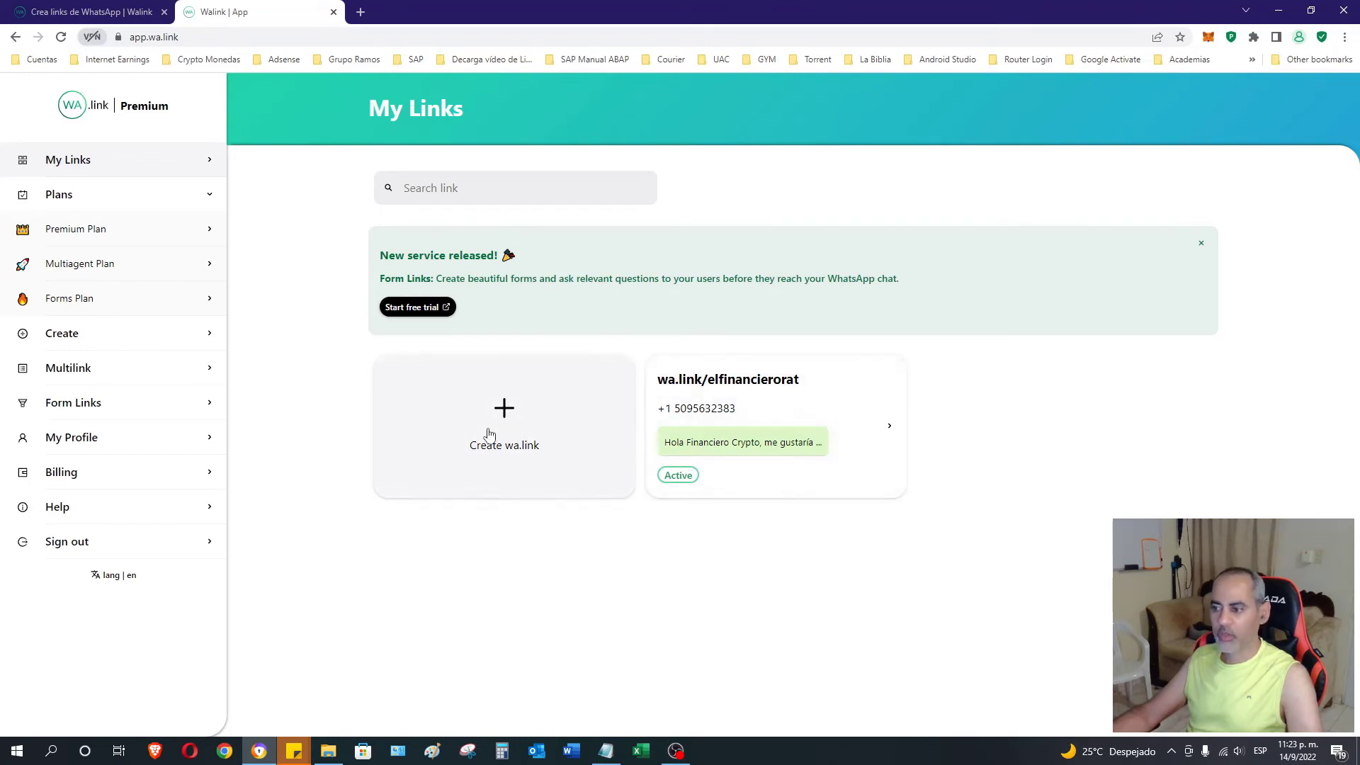
left_click(504, 409)
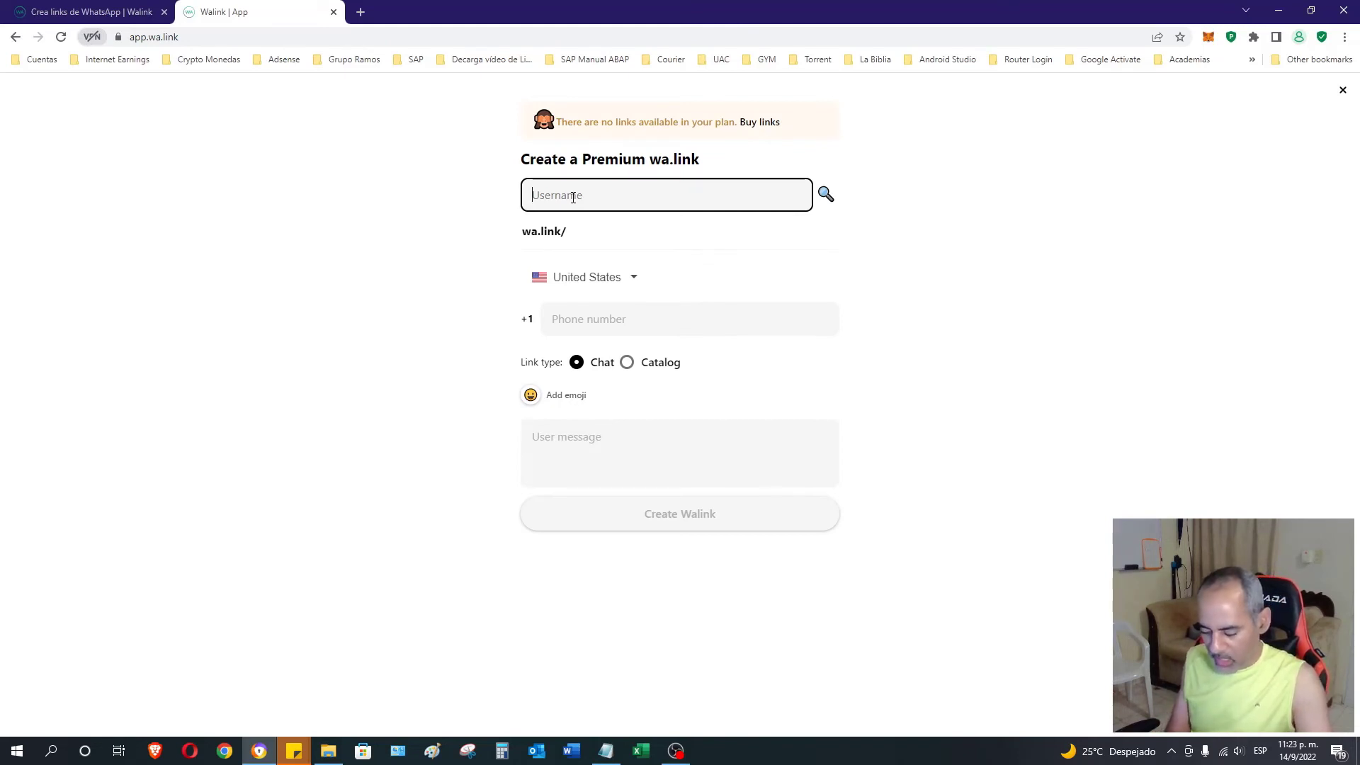
type("Cr")
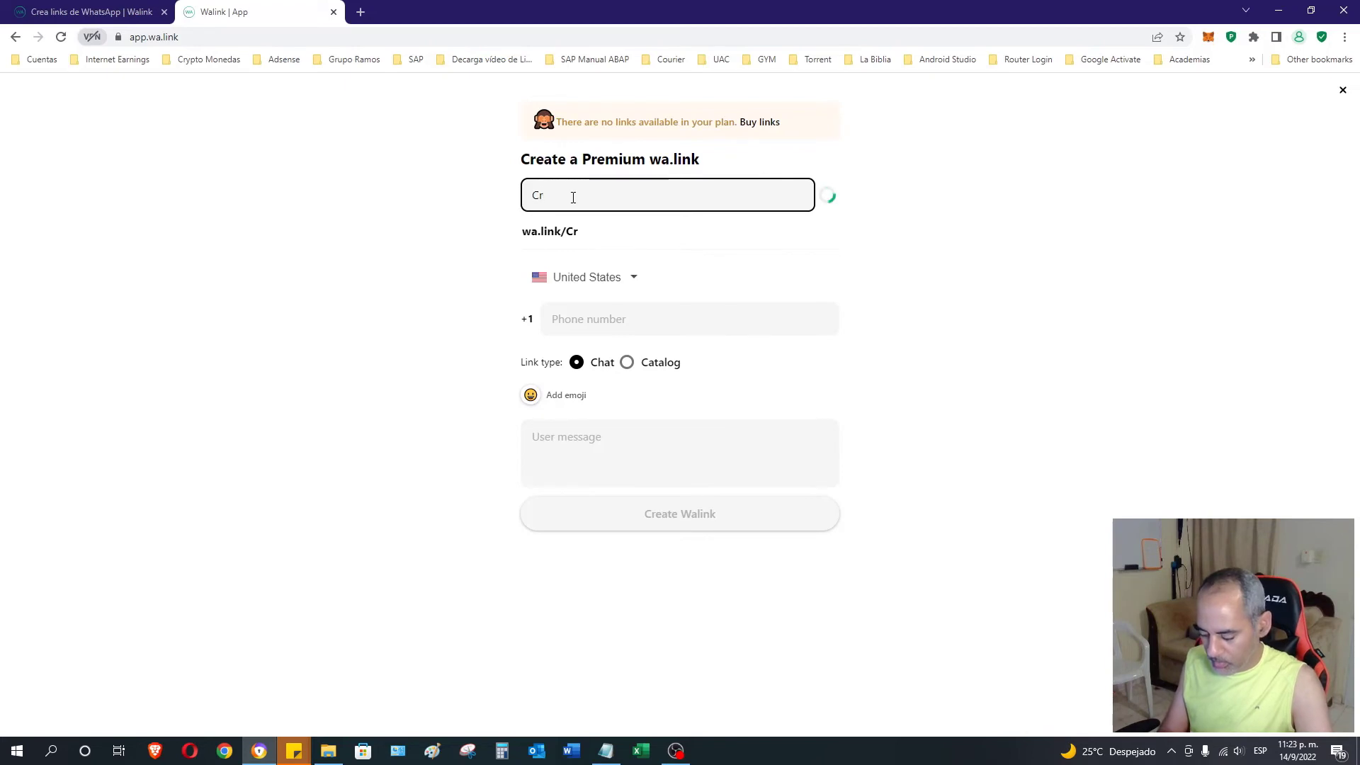
type("ypto")
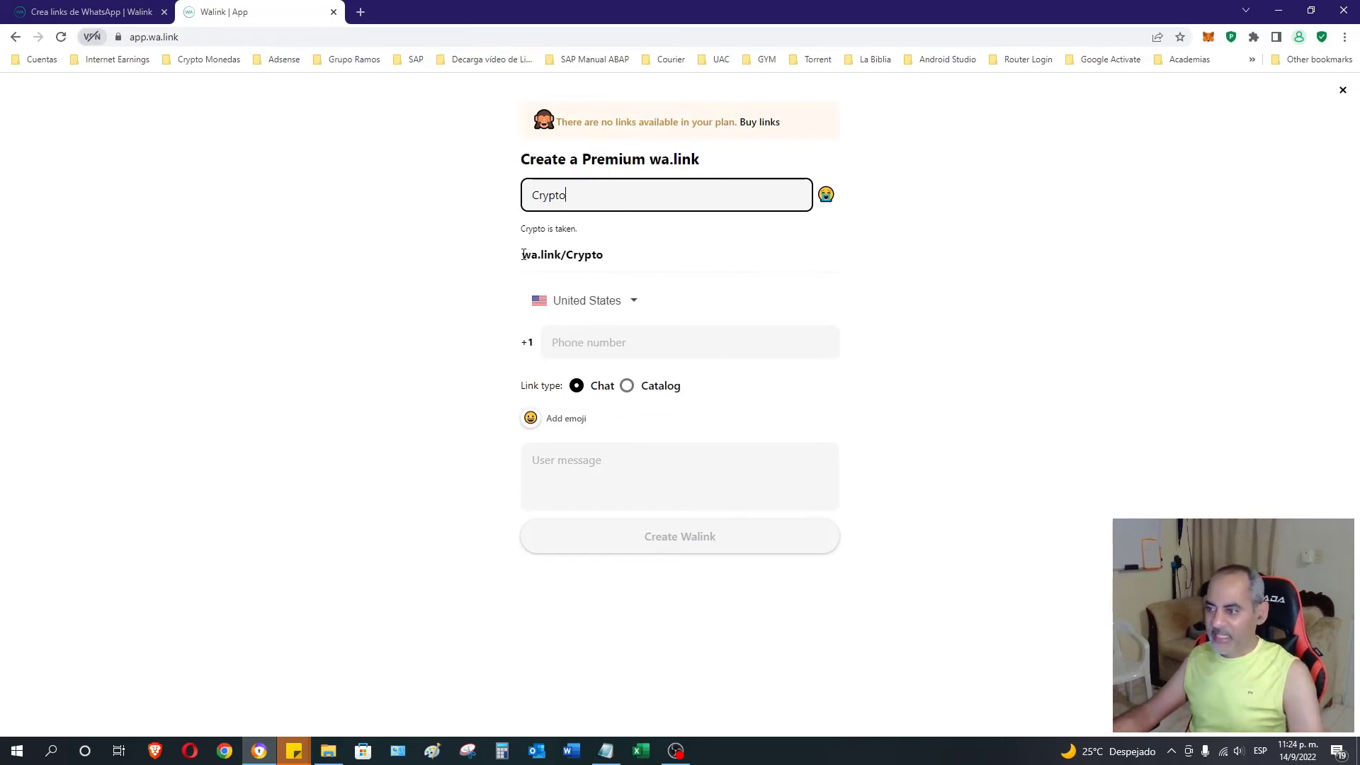
Compare the wa.link/Crypto preview with the random and custom link endings saved in the Notepad note
left_click_drag(522, 254, 606, 265)
left_click(563, 278)
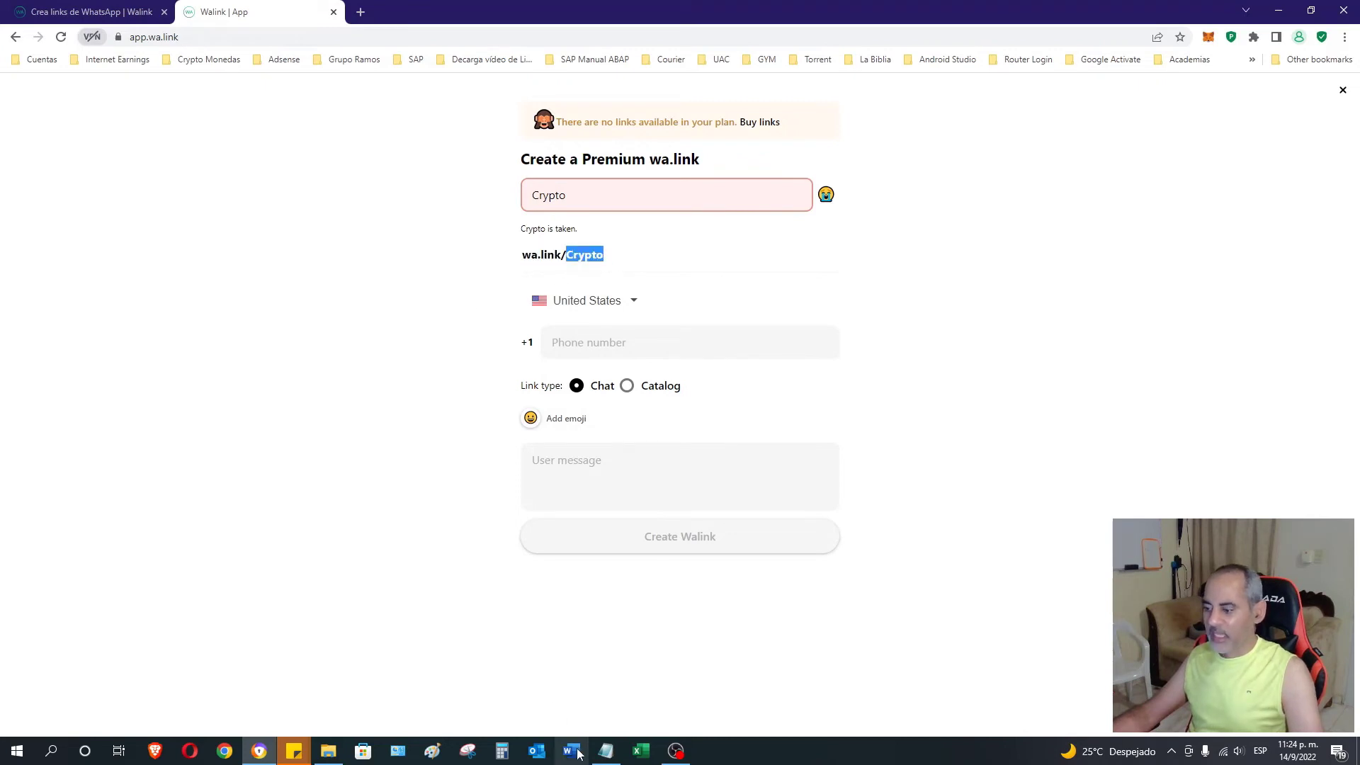
left_click(605, 751)
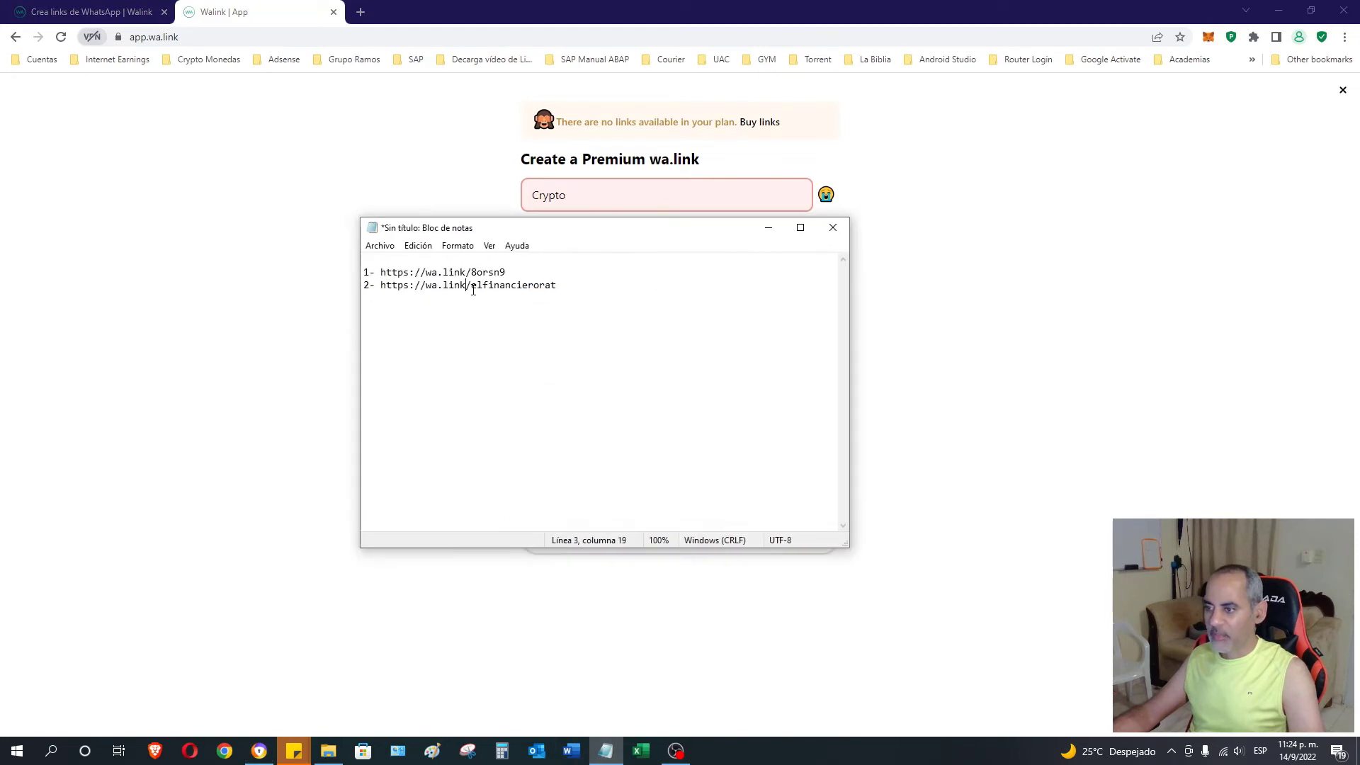
left_click_drag(479, 273, 509, 273)
left_click(516, 334)
left_click(769, 228)
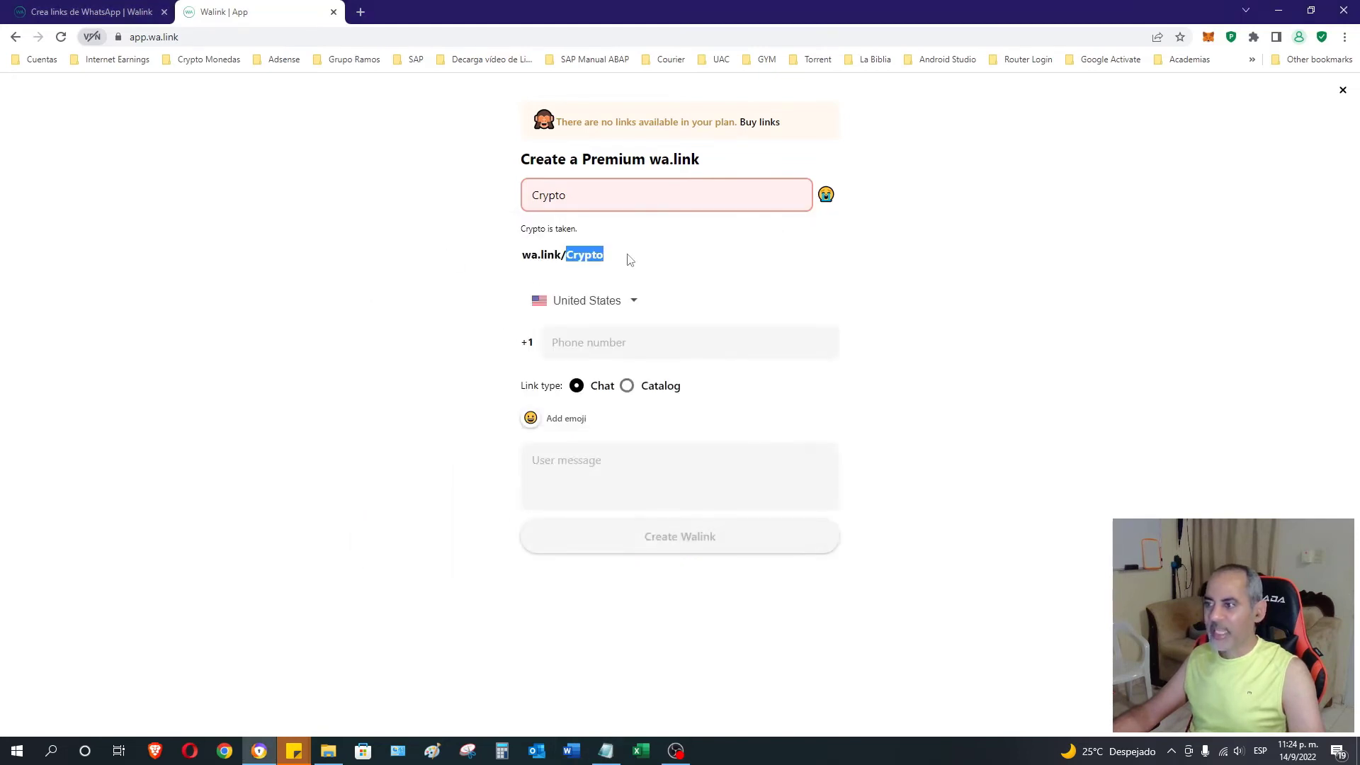
left_click(464, 264)
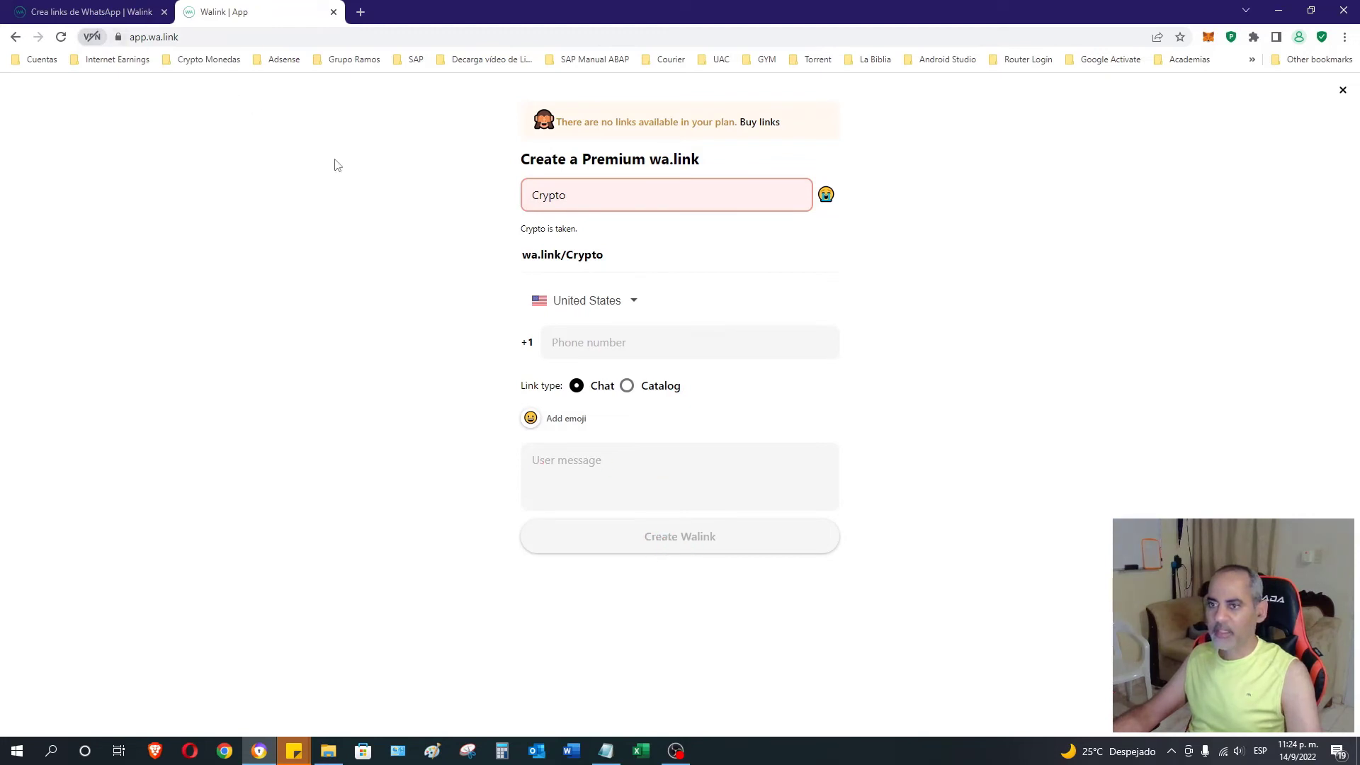
Discard the new link form and open the settings of wa.link/elfinancierorat for editing
left_click(1342, 90)
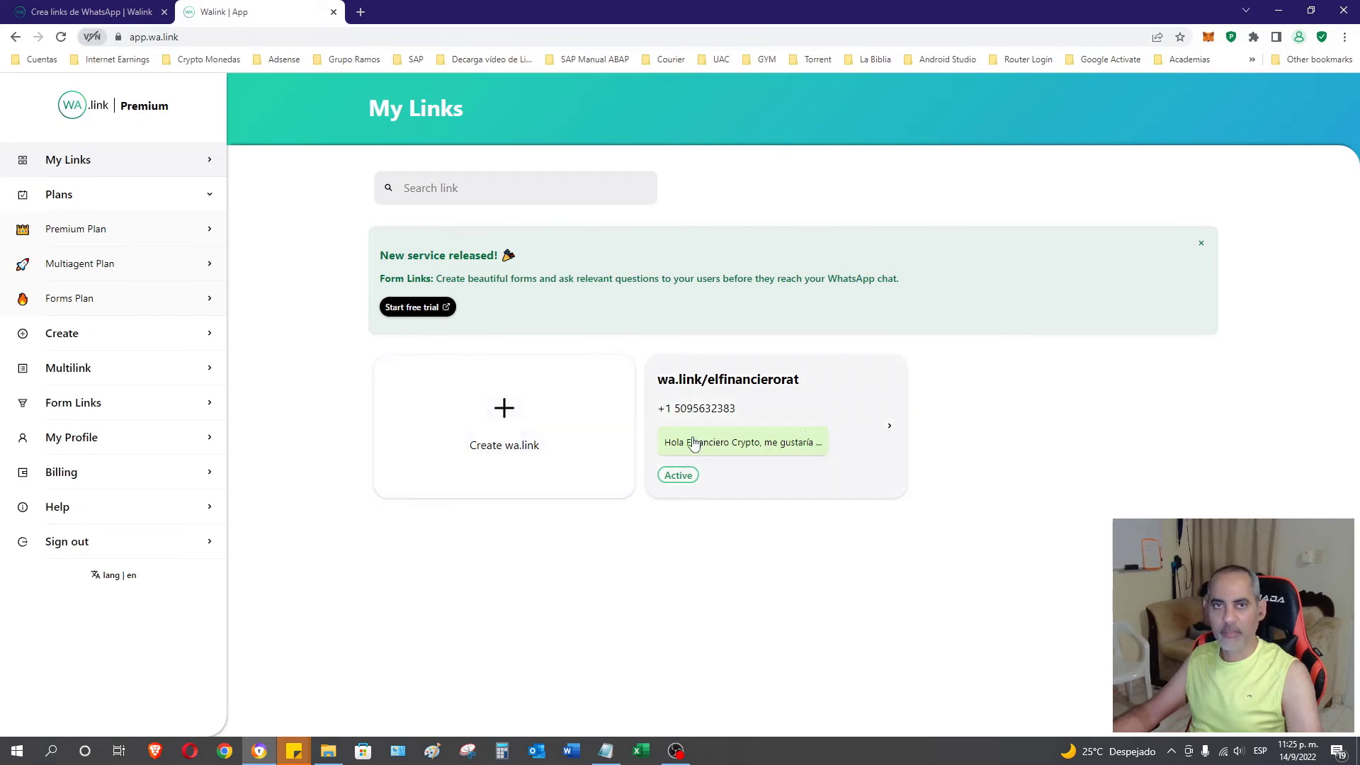
left_click(889, 425)
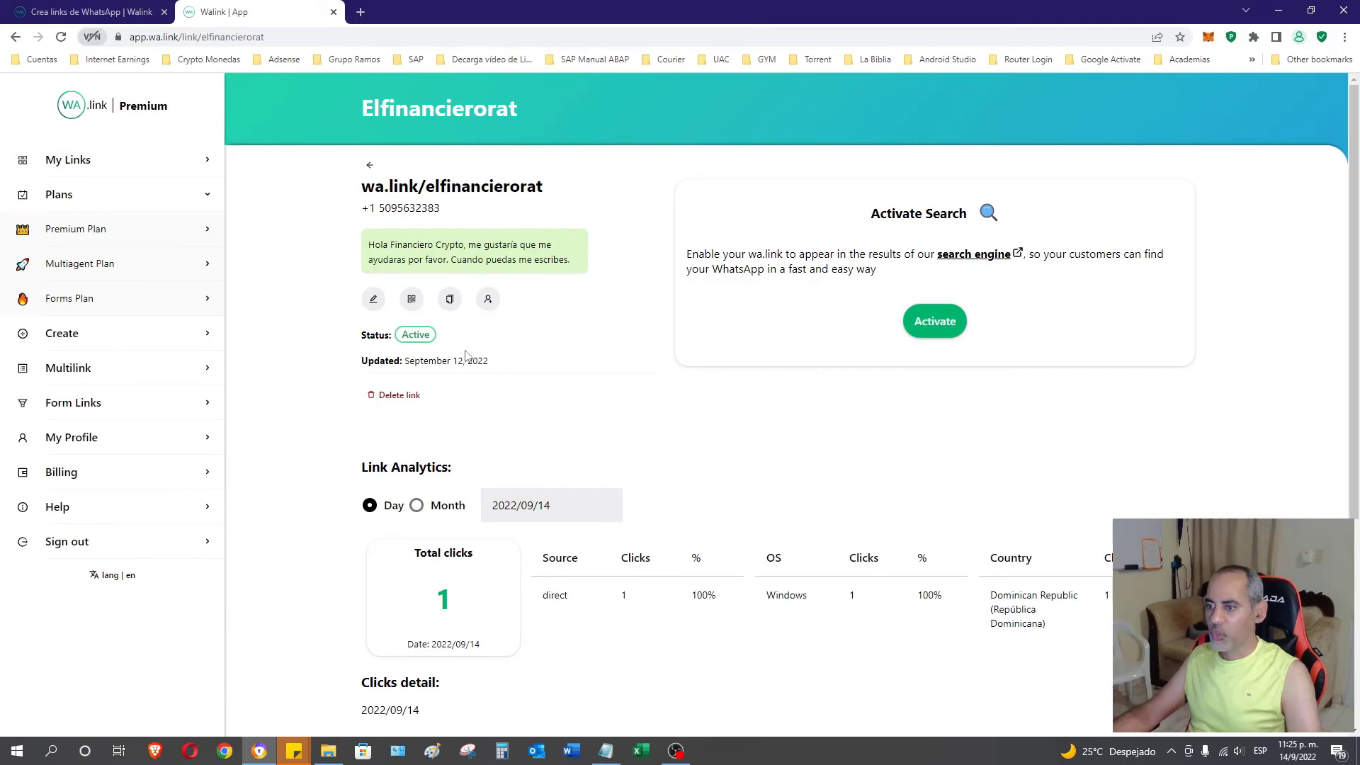
left_click(374, 301)
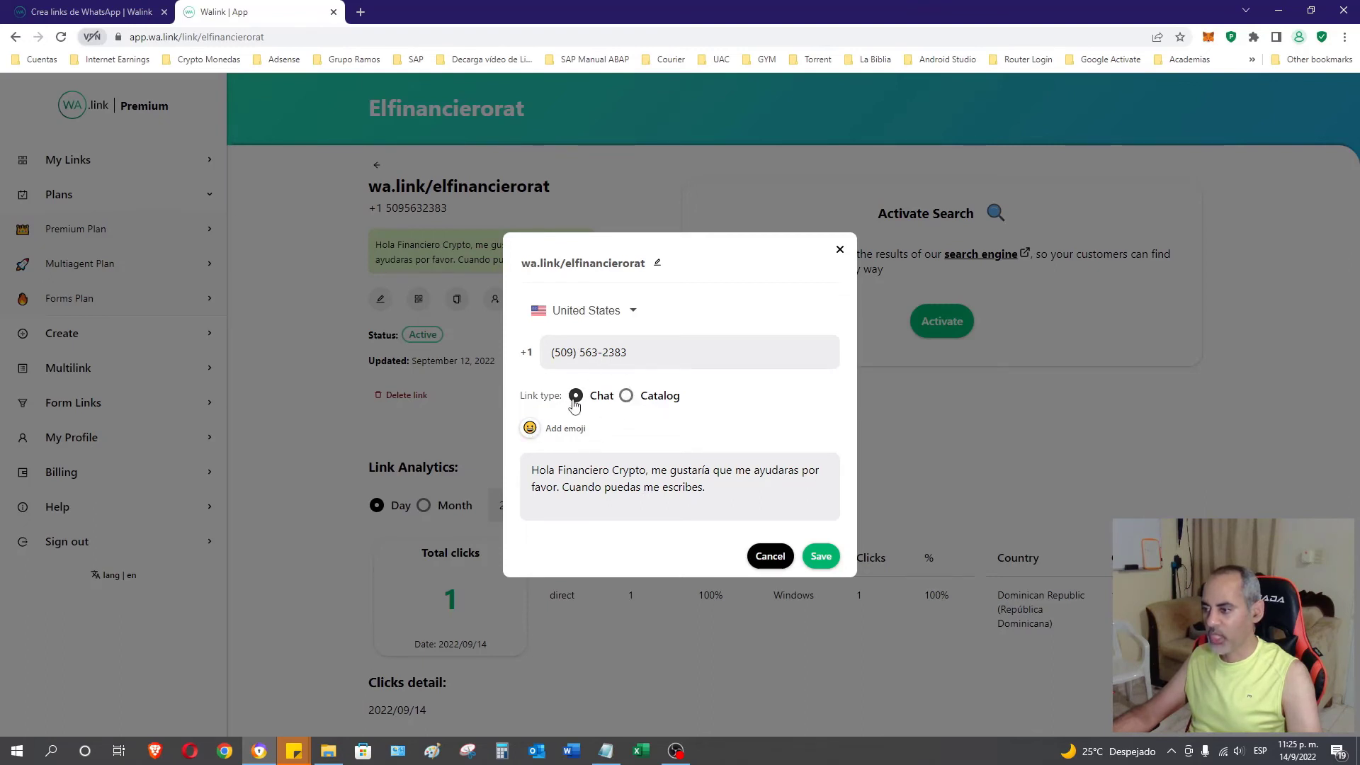
Close the link settings dialog and review the daily analytics and clicks detail chart of wa.link/elfinancierorat
left_click(821, 556)
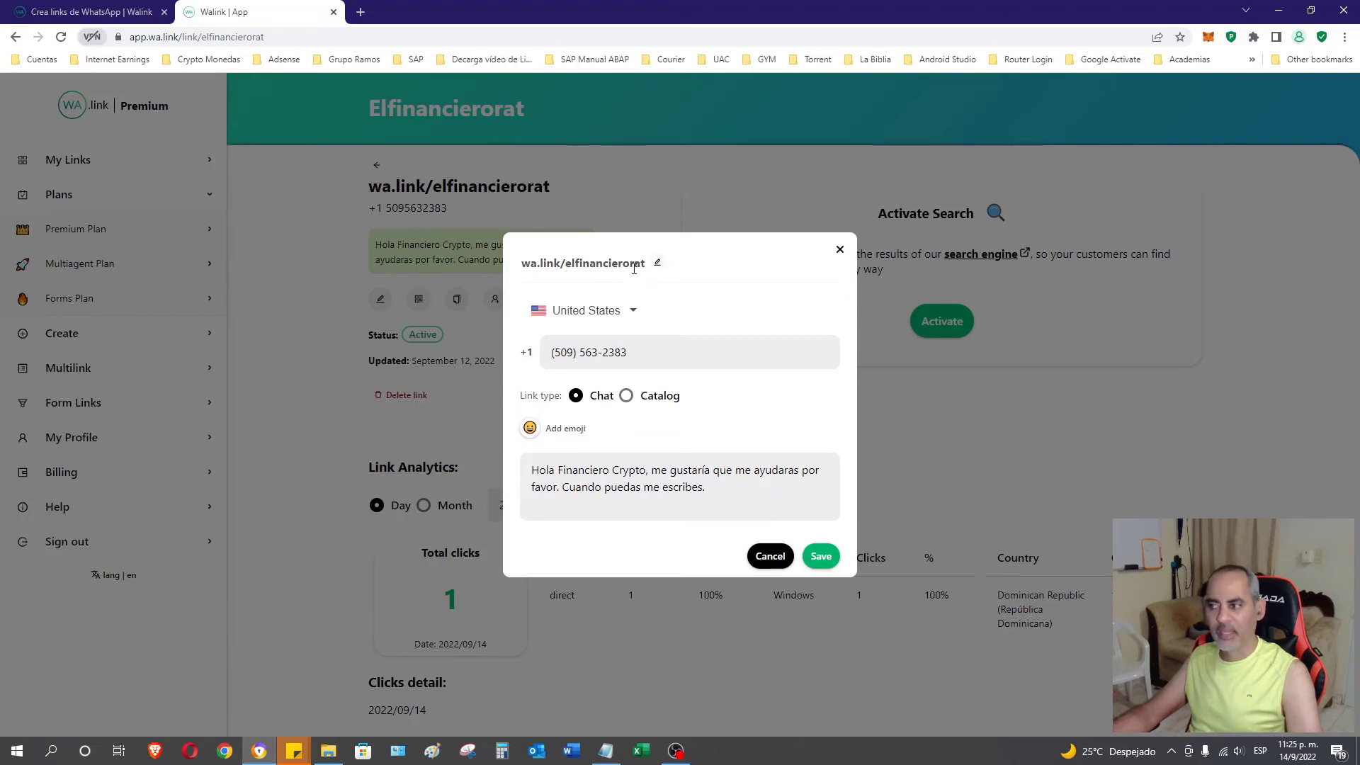
left_click(839, 248)
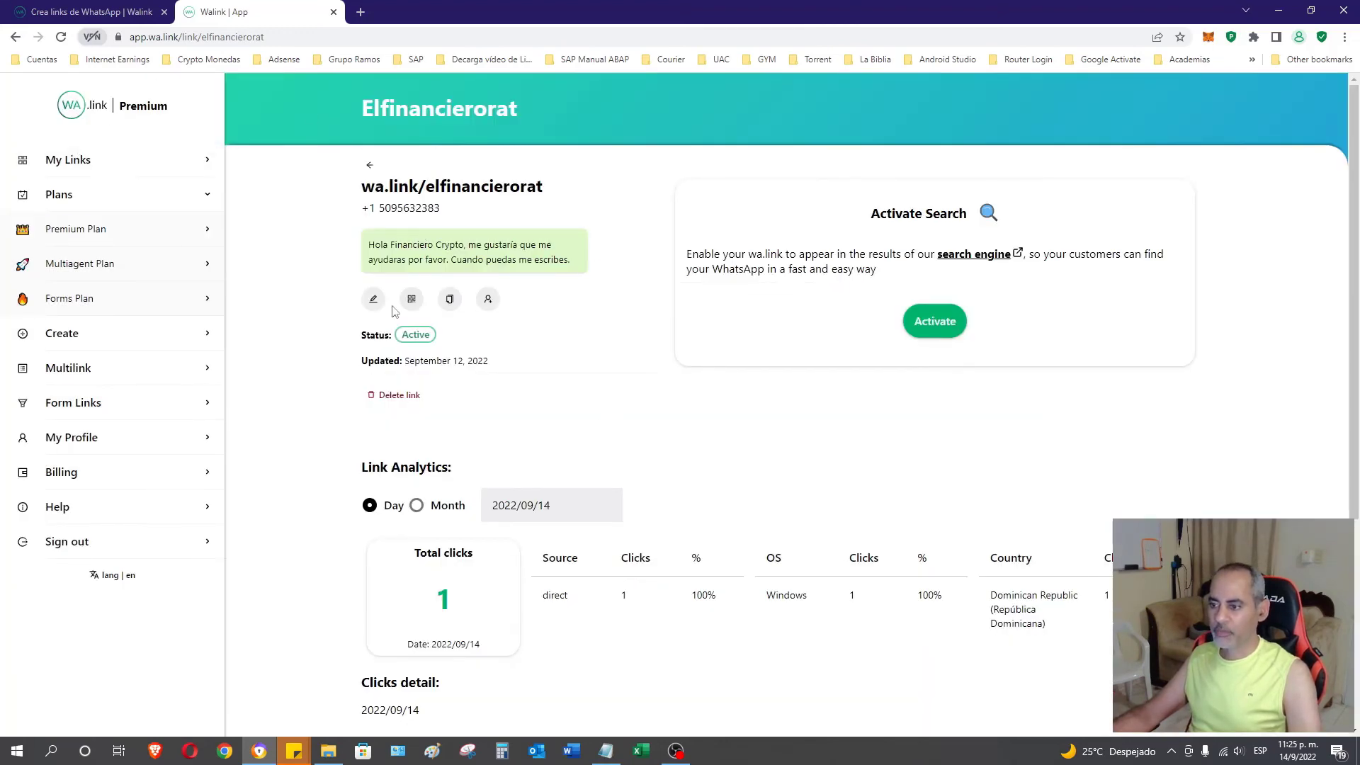
scroll(403, 308, "down", 4)
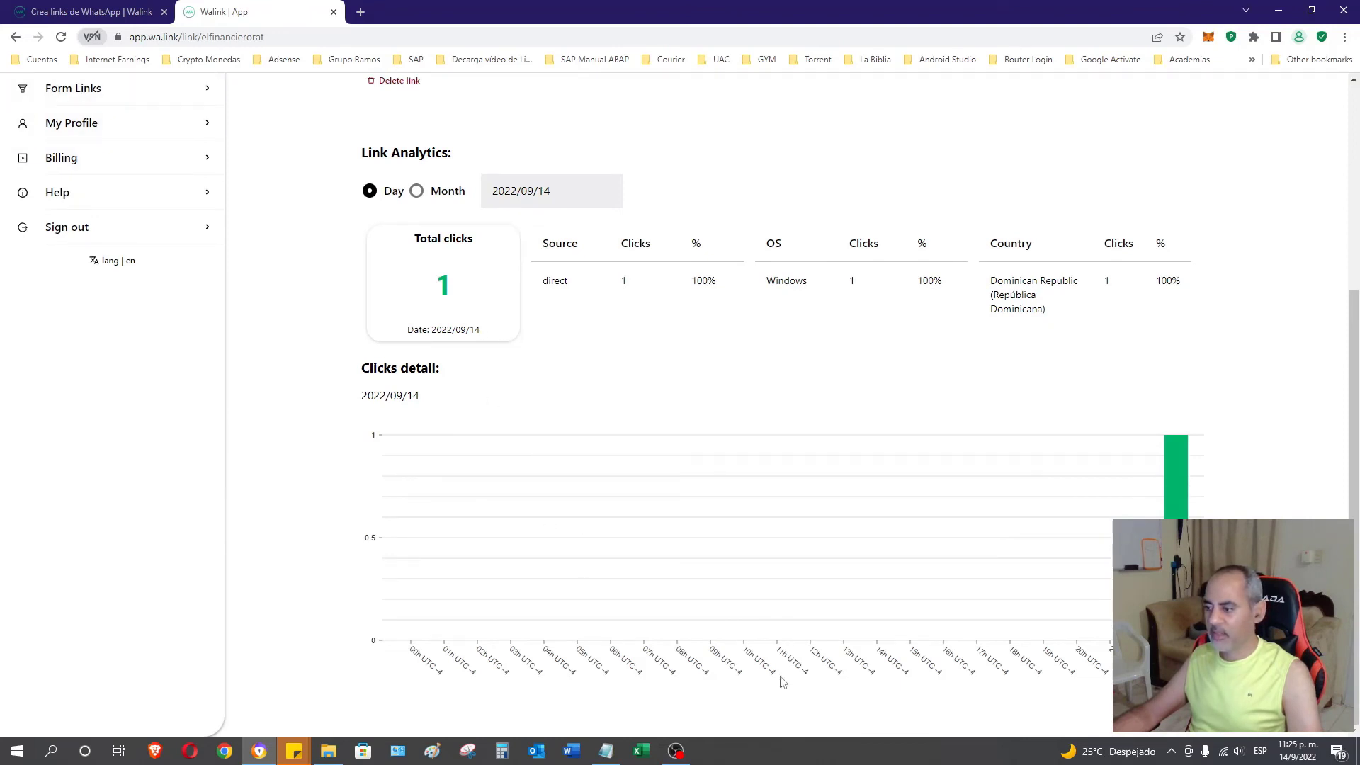
scroll(814, 376, "up", 2)
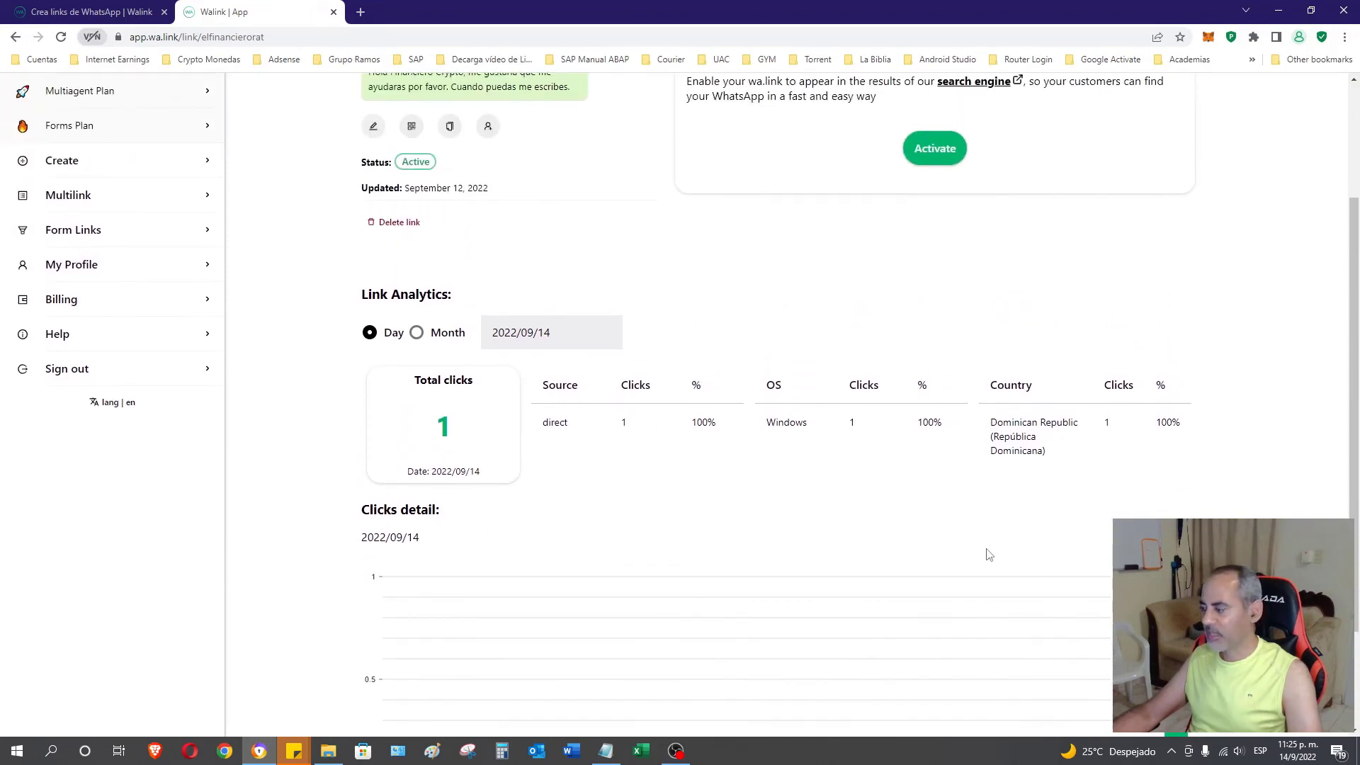
scroll(1026, 588, "down", 2)
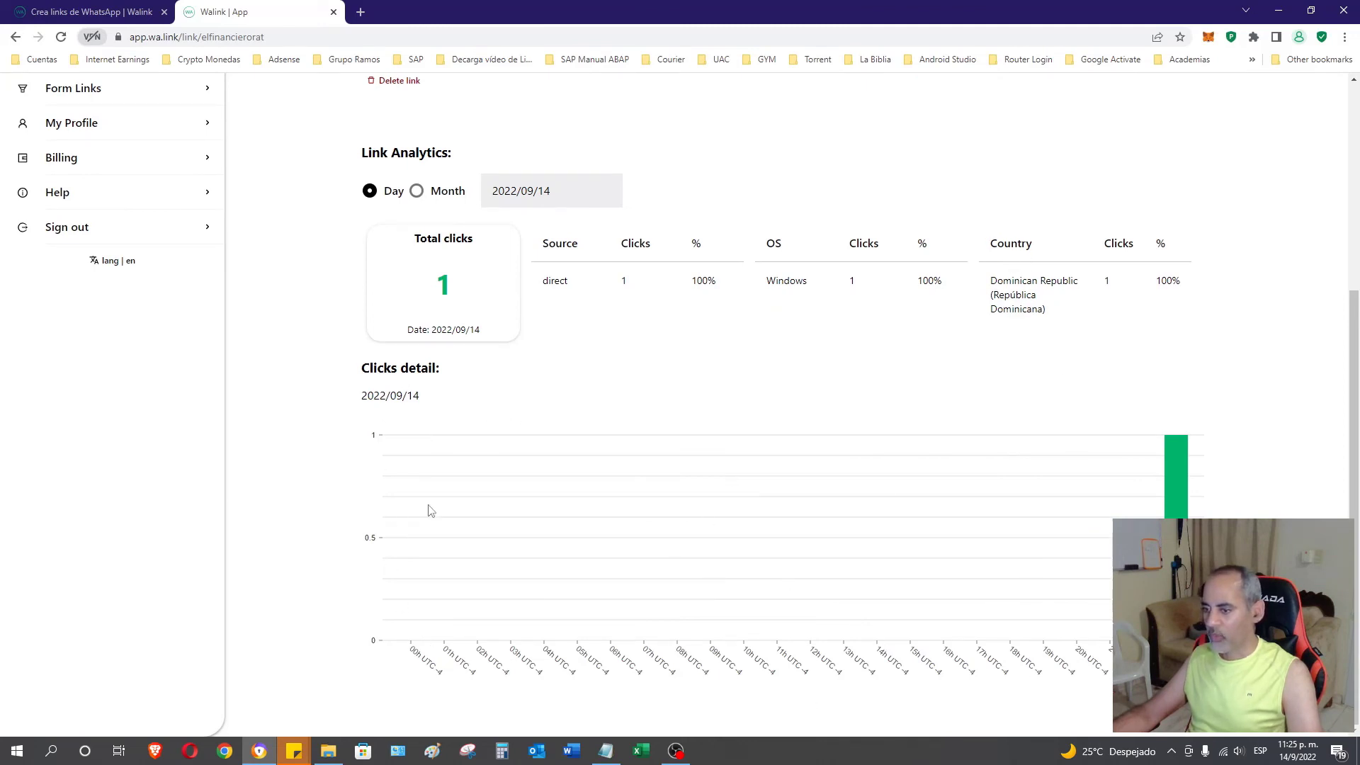
scroll(464, 517, "up", 4)
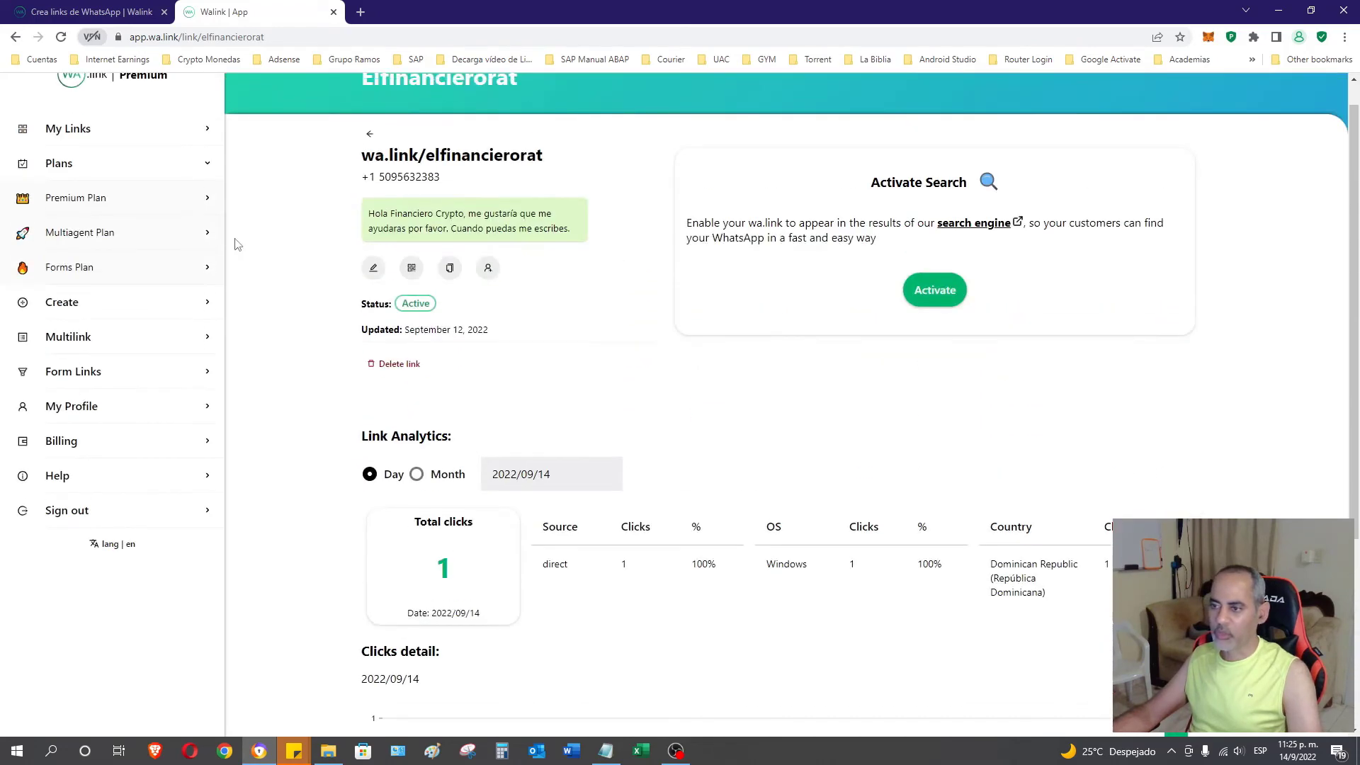
View the blank Premium wa.link creation form from the links overview and close it without creating a link
left_click(74, 133)
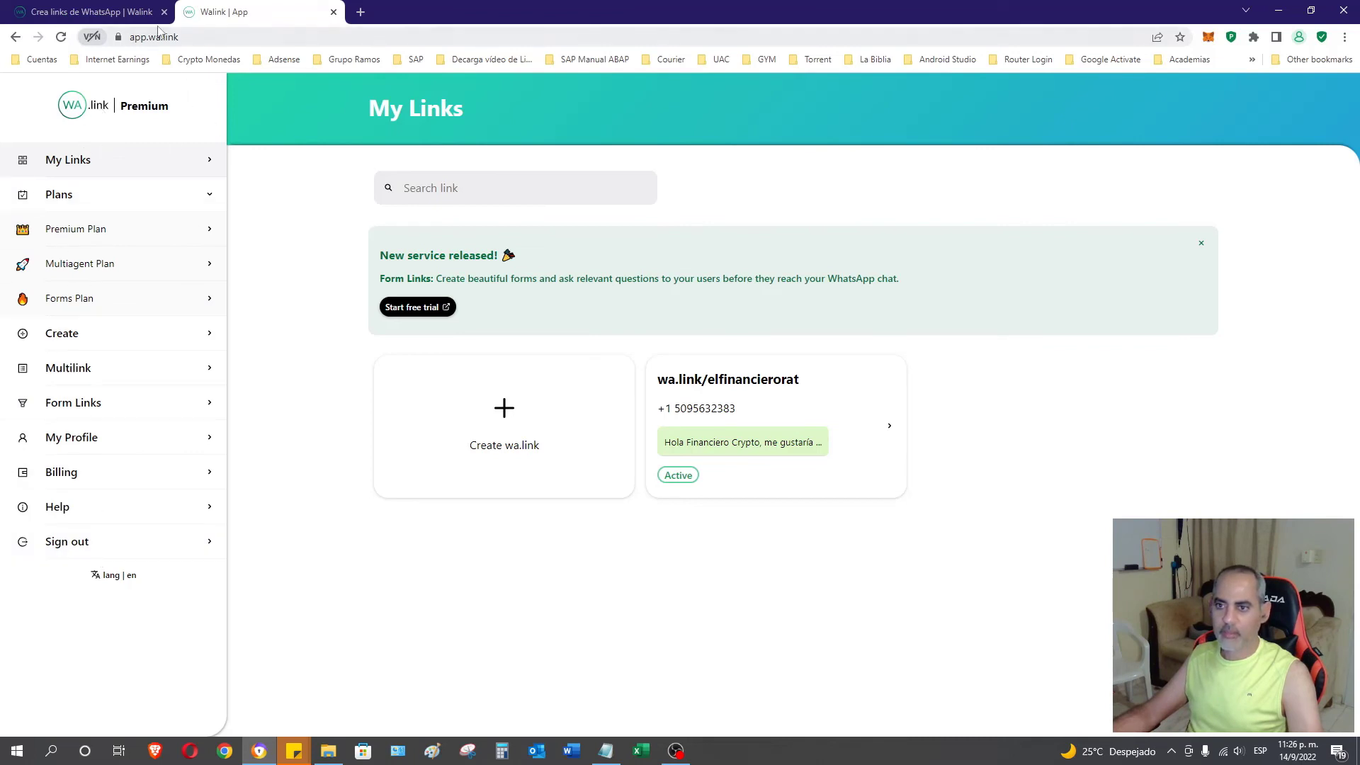
left_click(57, 195)
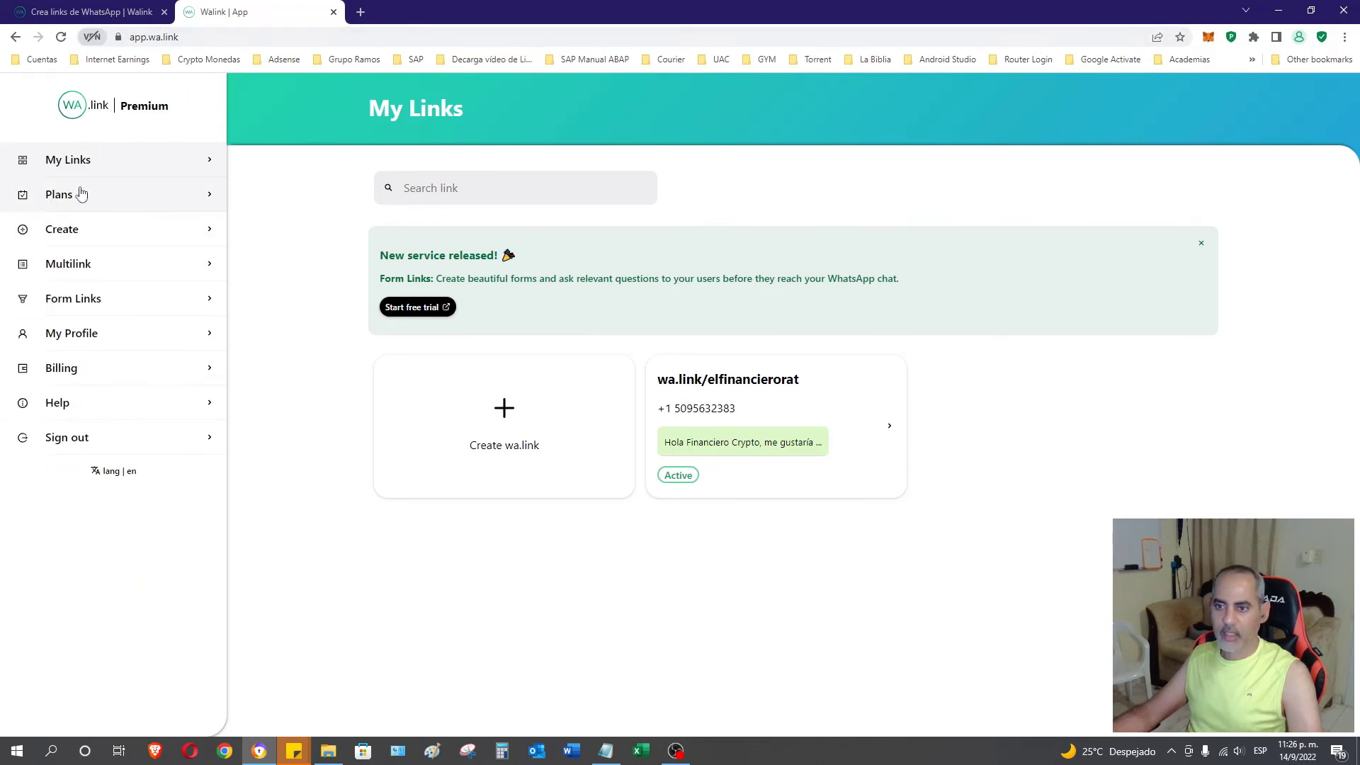
left_click(76, 227)
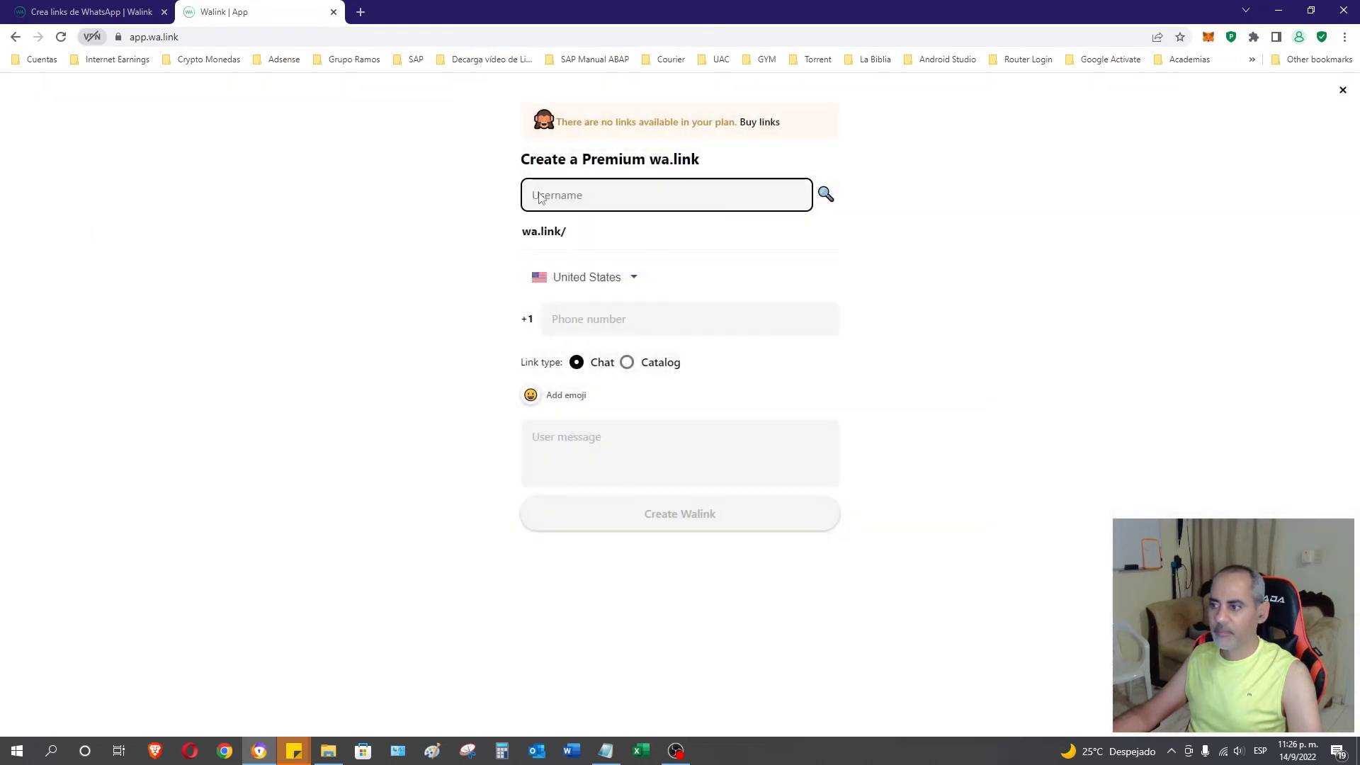
left_click(17, 38)
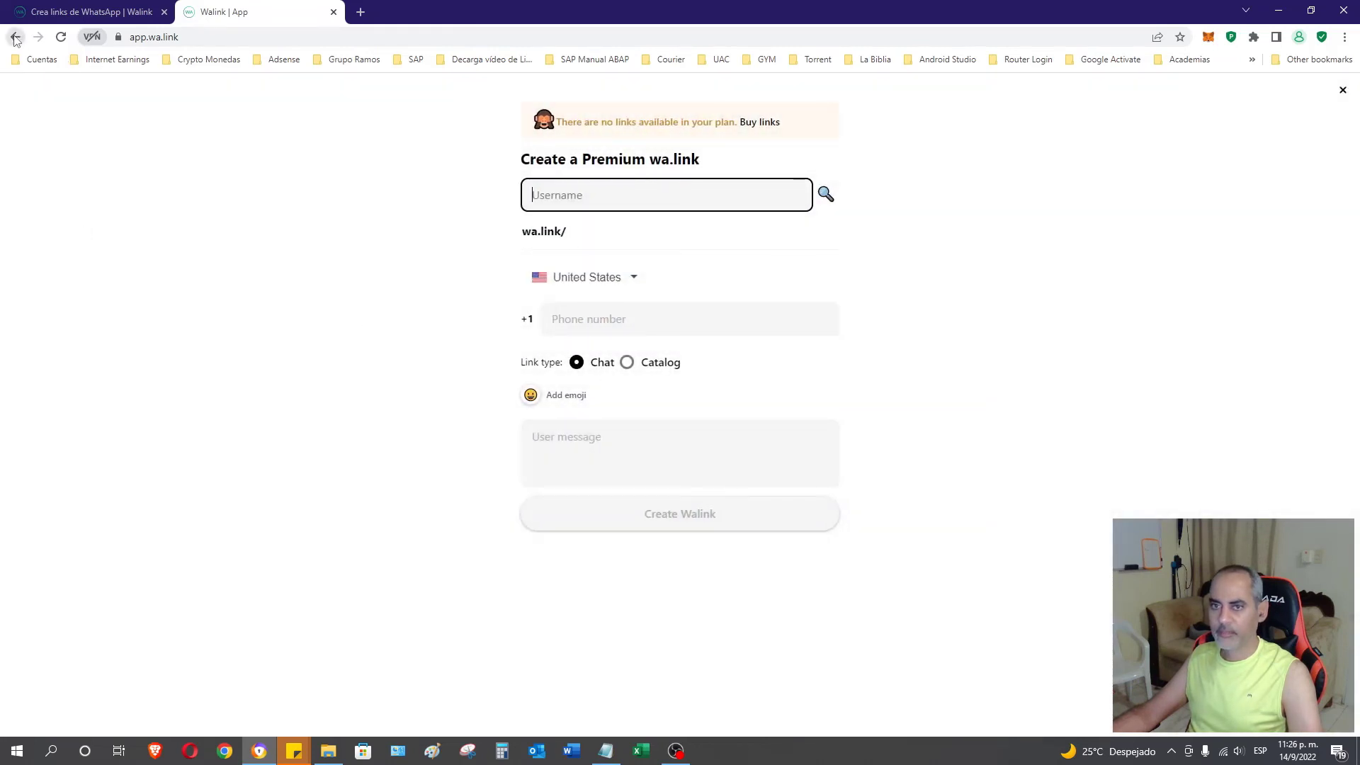
left_click(1342, 90)
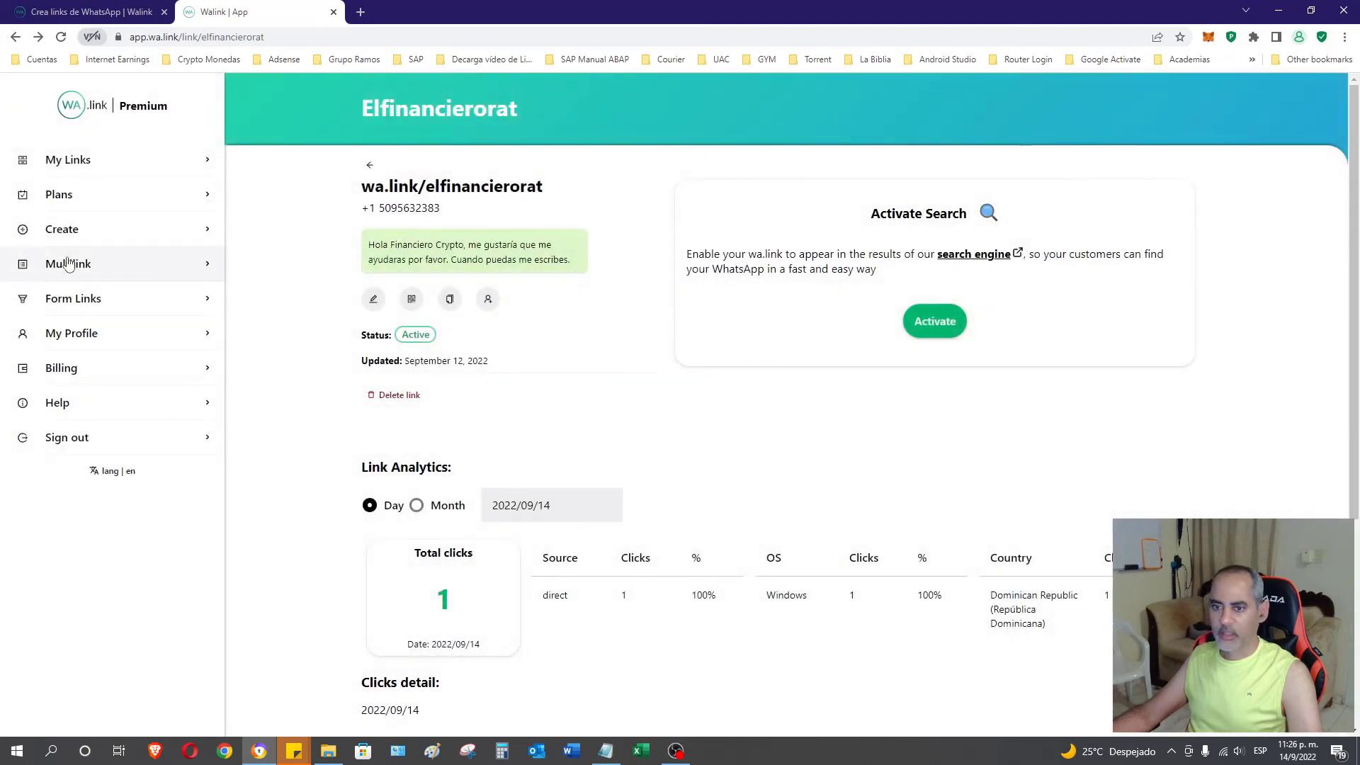
Review the Multilink editor and sample preview and the Form Links page, ending on the My Links overview
left_click(104, 266)
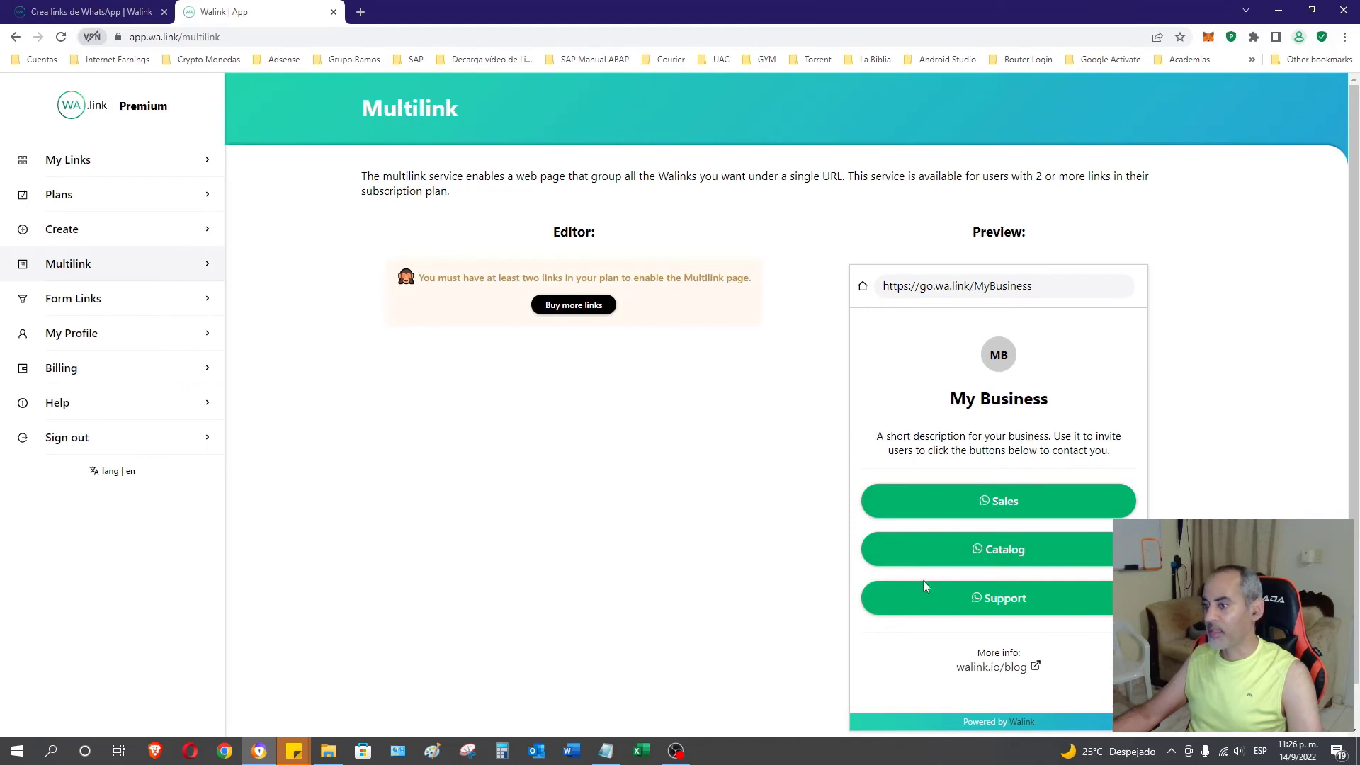
scroll(949, 496, "down", 1)
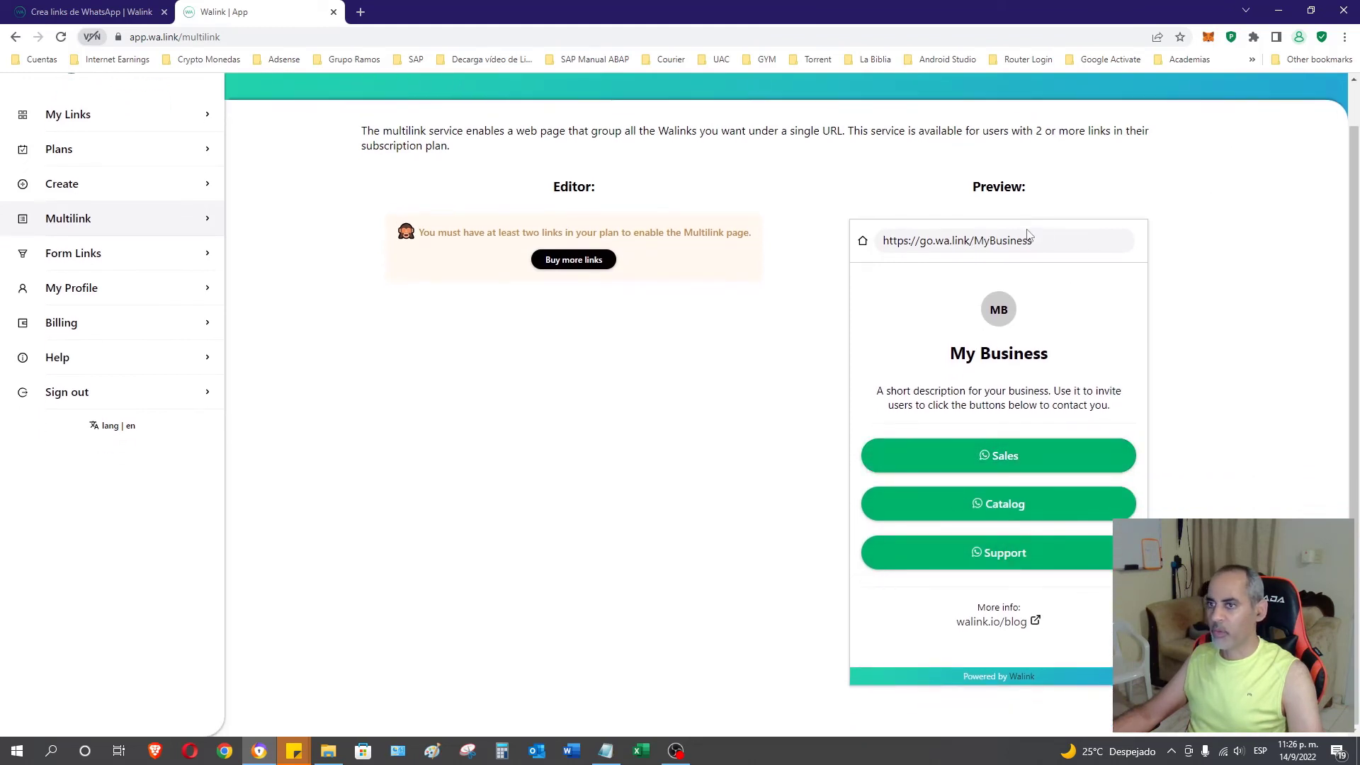
scroll(1032, 236, "up", 1)
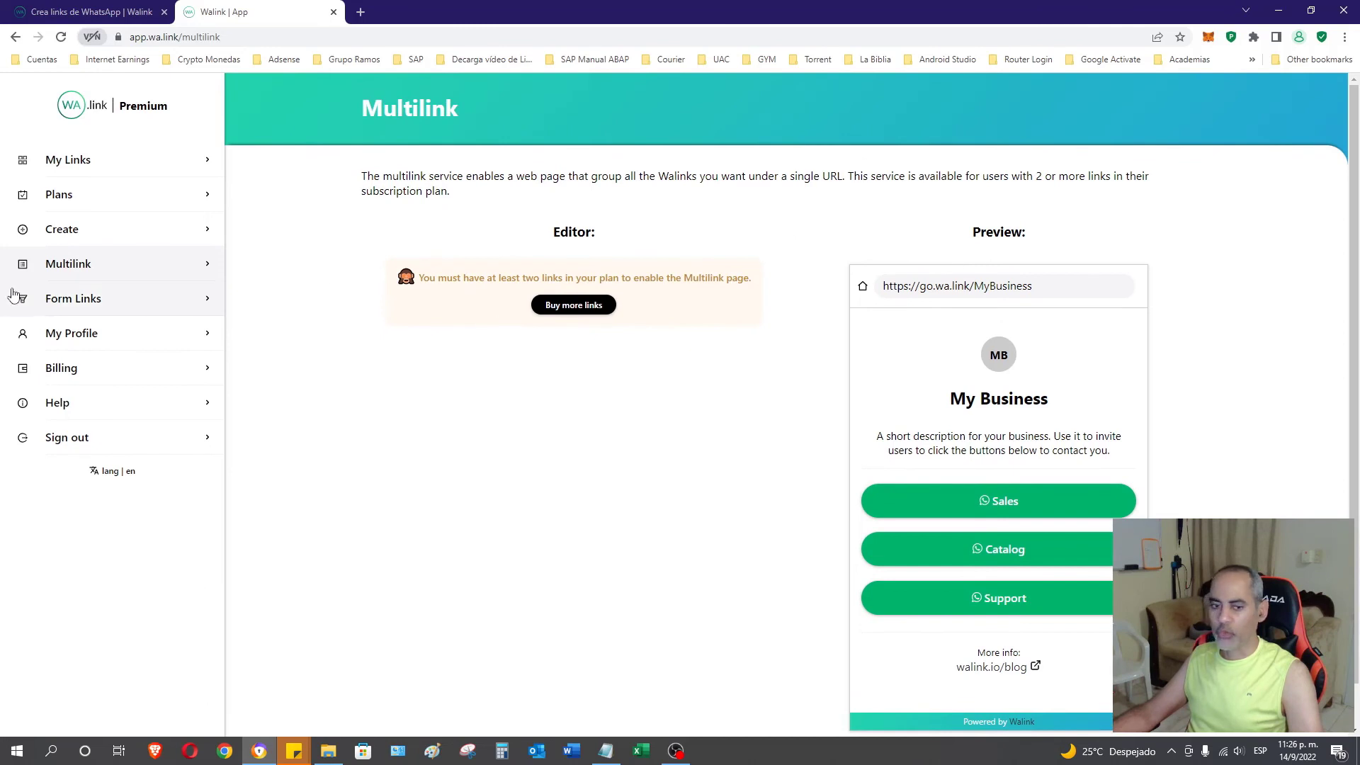
left_click(86, 302)
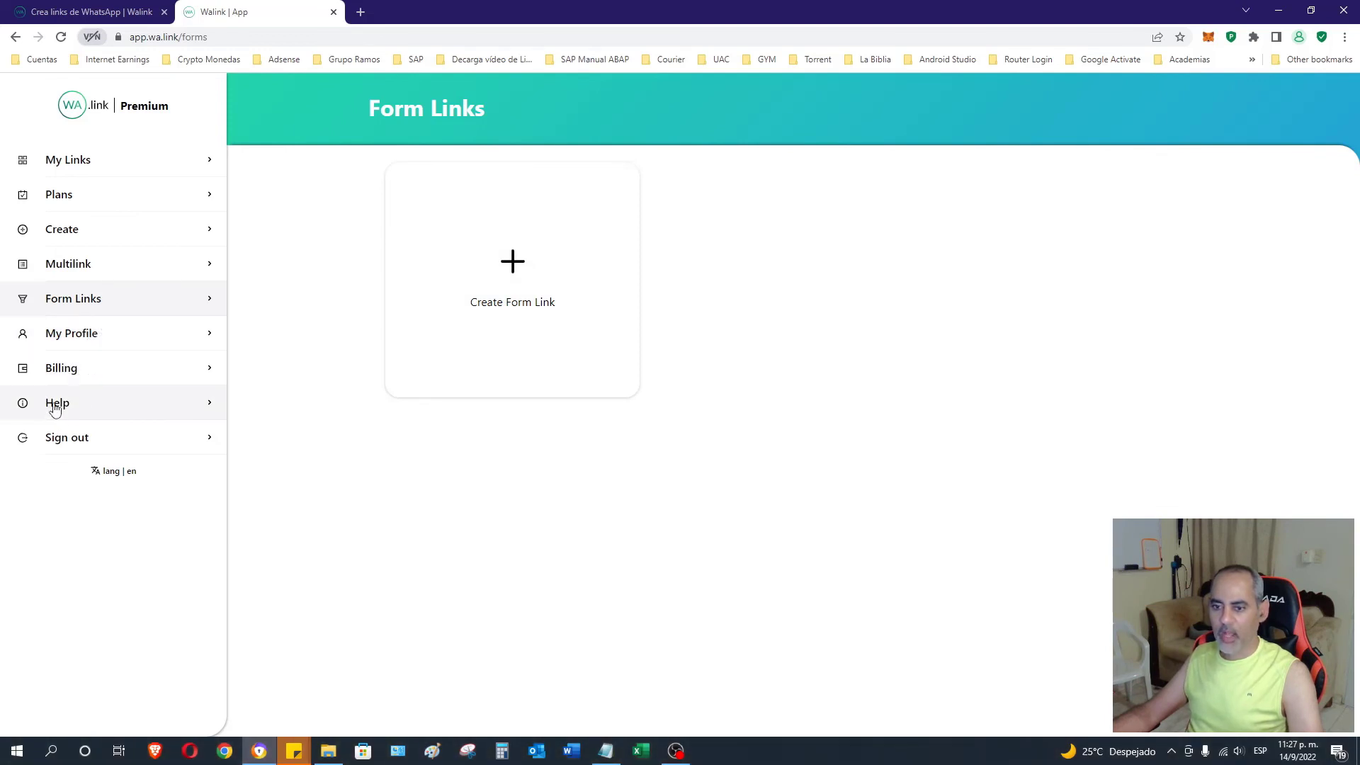
left_click(67, 158)
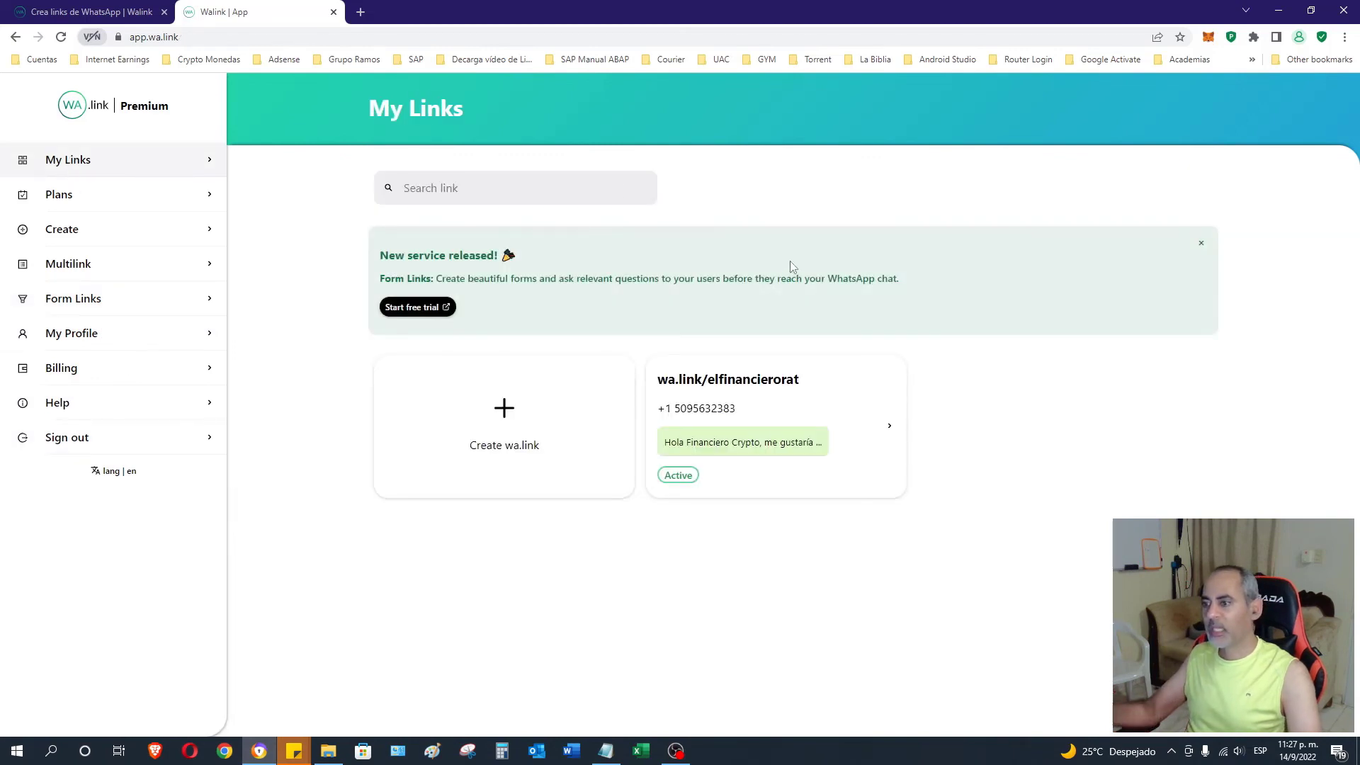